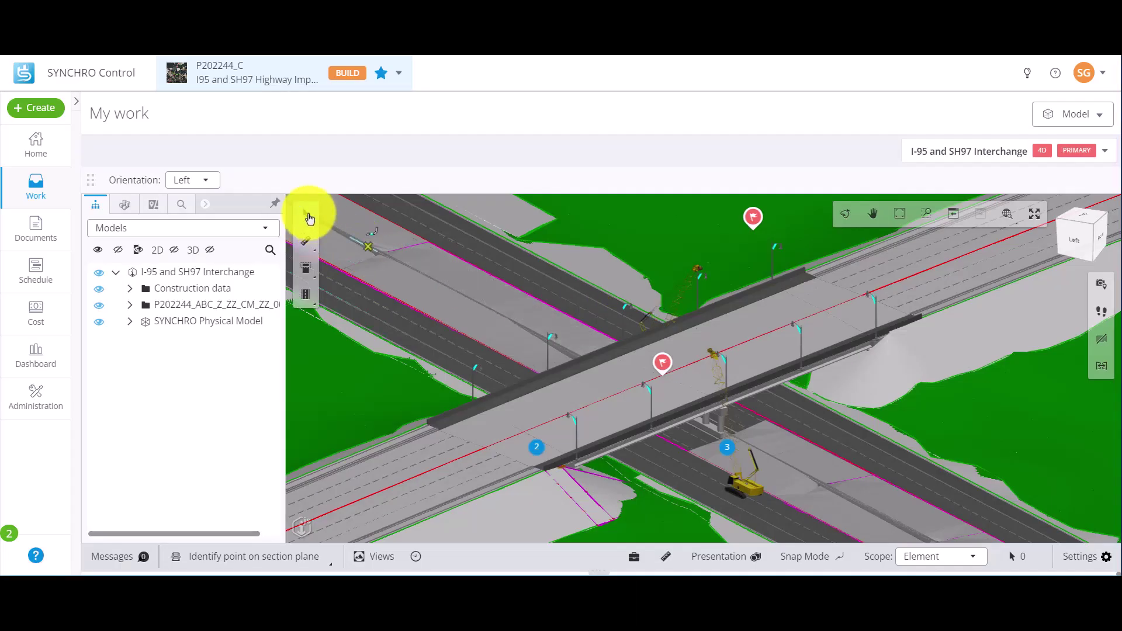
Cut the model with a section plane in Left orientation placed on the bridge deck.
{"action": "left_click", "coordinate": [309, 217]}
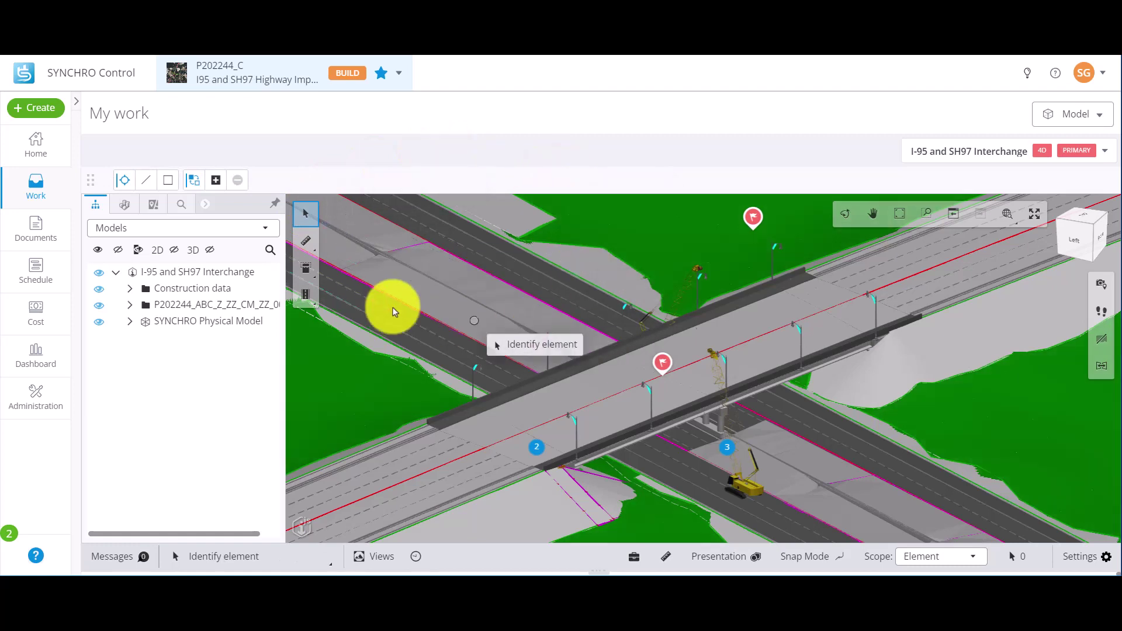
{"action": "left_click", "coordinate": [308, 283]}
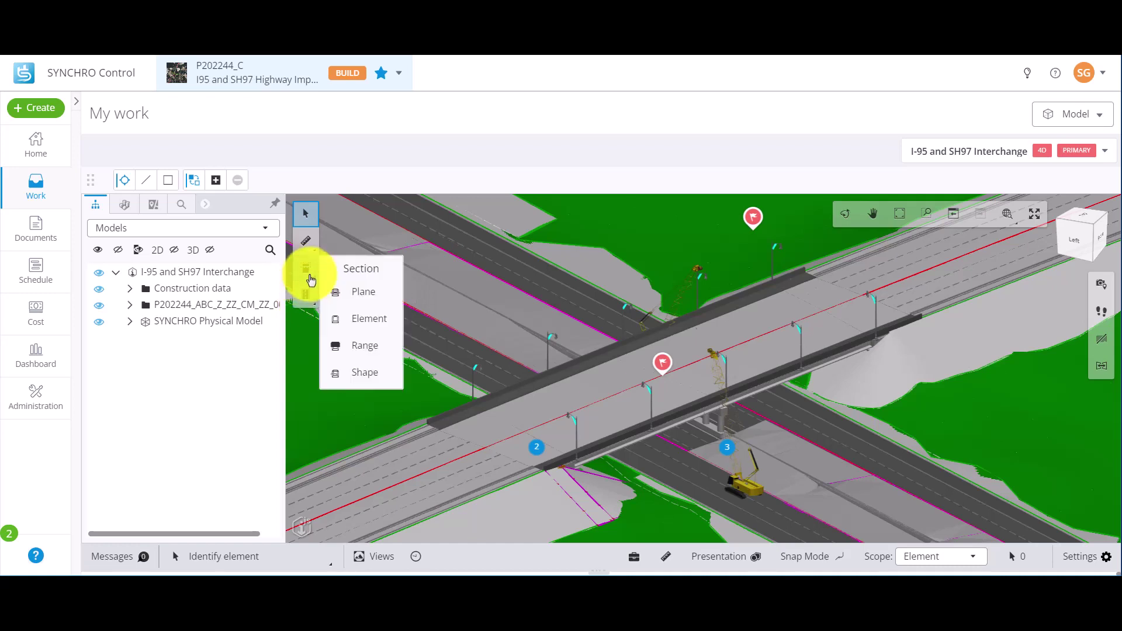
{"action": "left_click", "coordinate": [388, 295]}
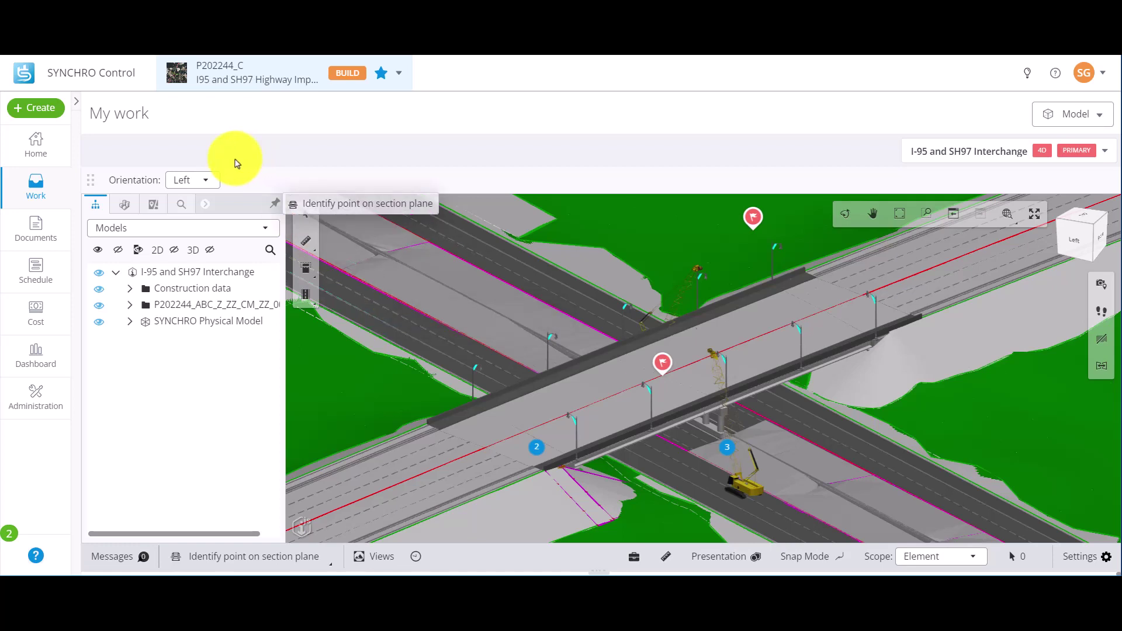
{"action": "left_click", "coordinate": [212, 181]}
{"action": "left_click_drag", "start_coordinate": [220, 229], "coordinate": [225, 200]}
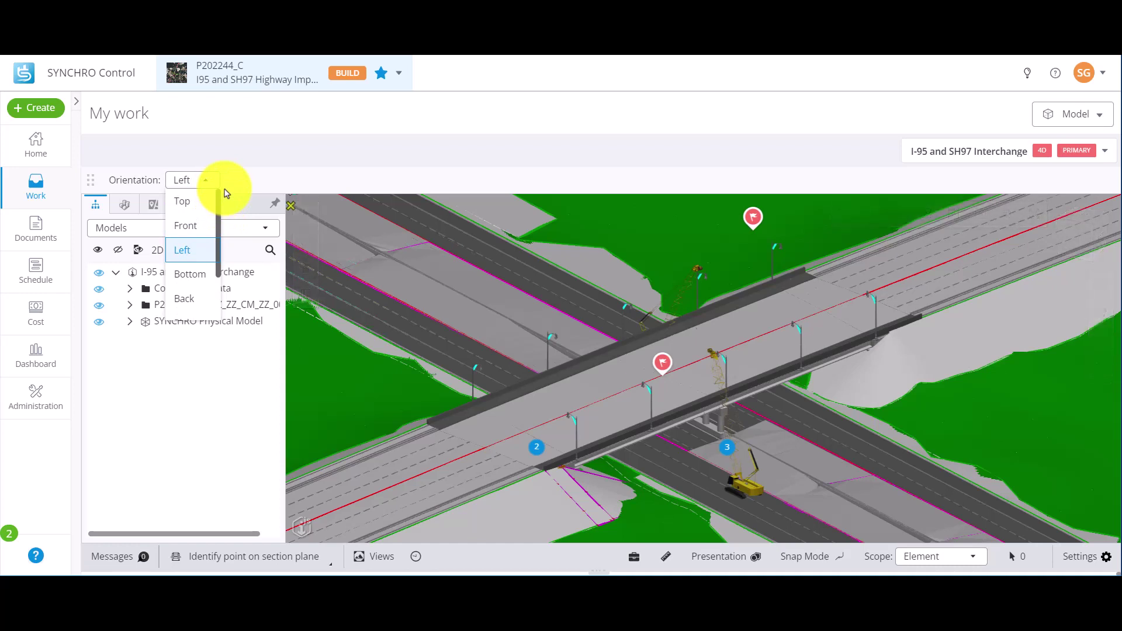
{"action": "left_click_drag", "start_coordinate": [227, 193], "coordinate": [222, 217]}
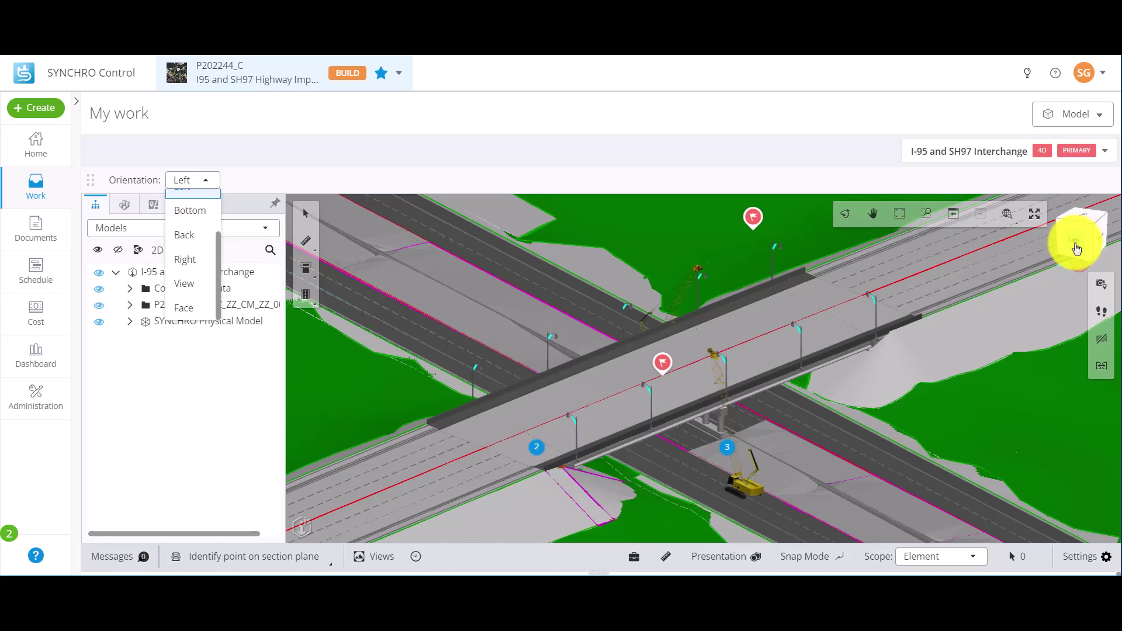
{"action": "scroll", "coordinate": [215, 251], "scroll_direction": "up", "scroll_amount": 3}
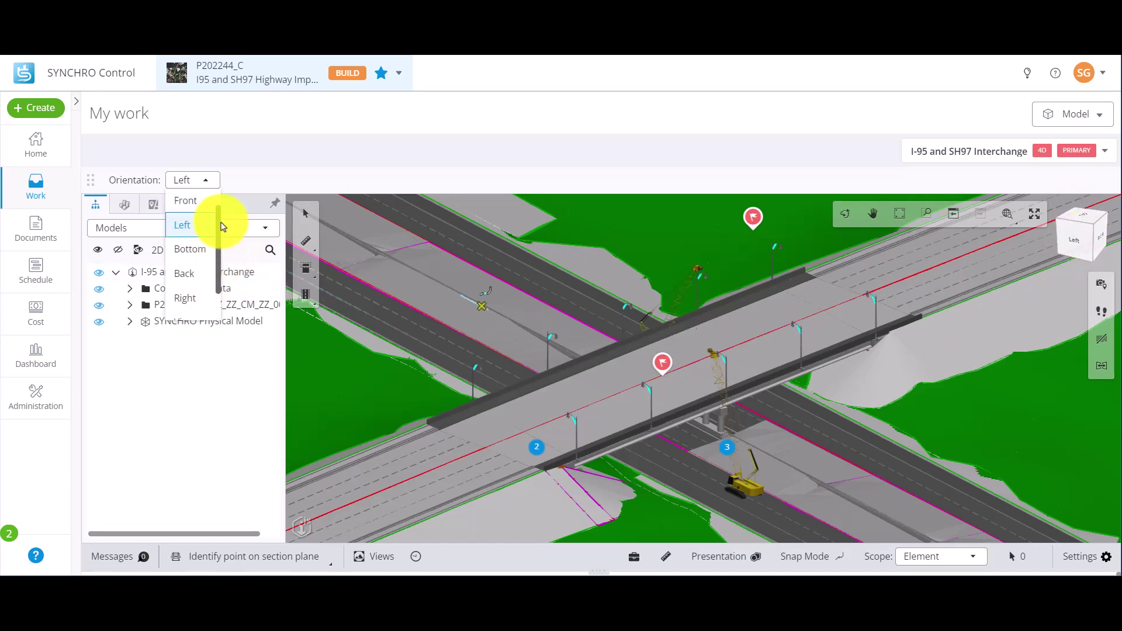
{"action": "left_click", "coordinate": [197, 258]}
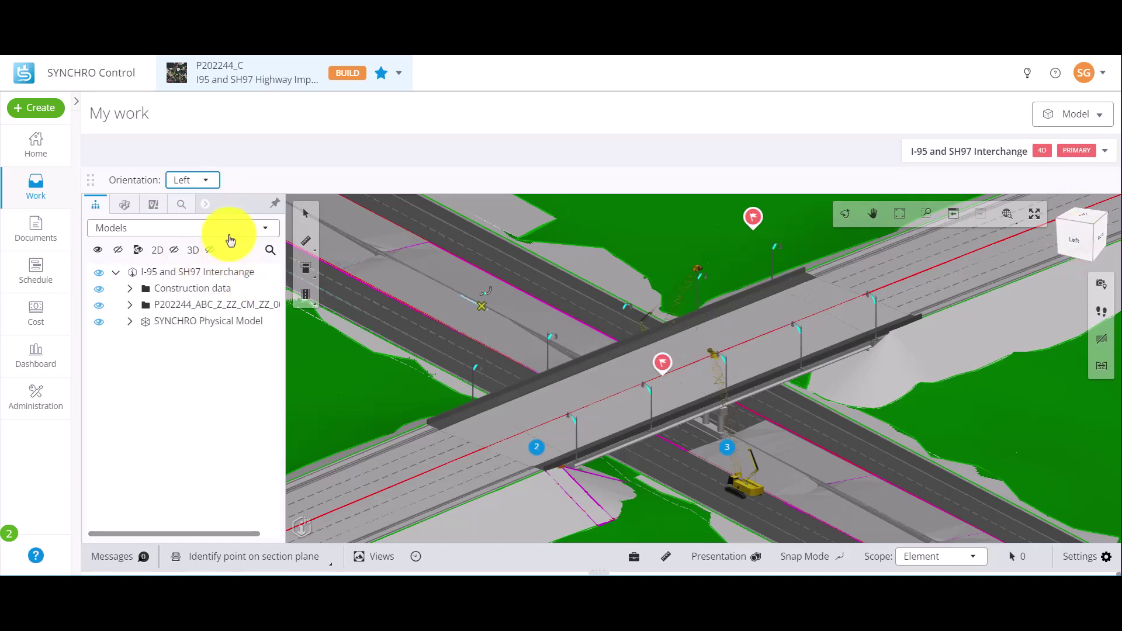
{"action": "left_click", "coordinate": [626, 206]}
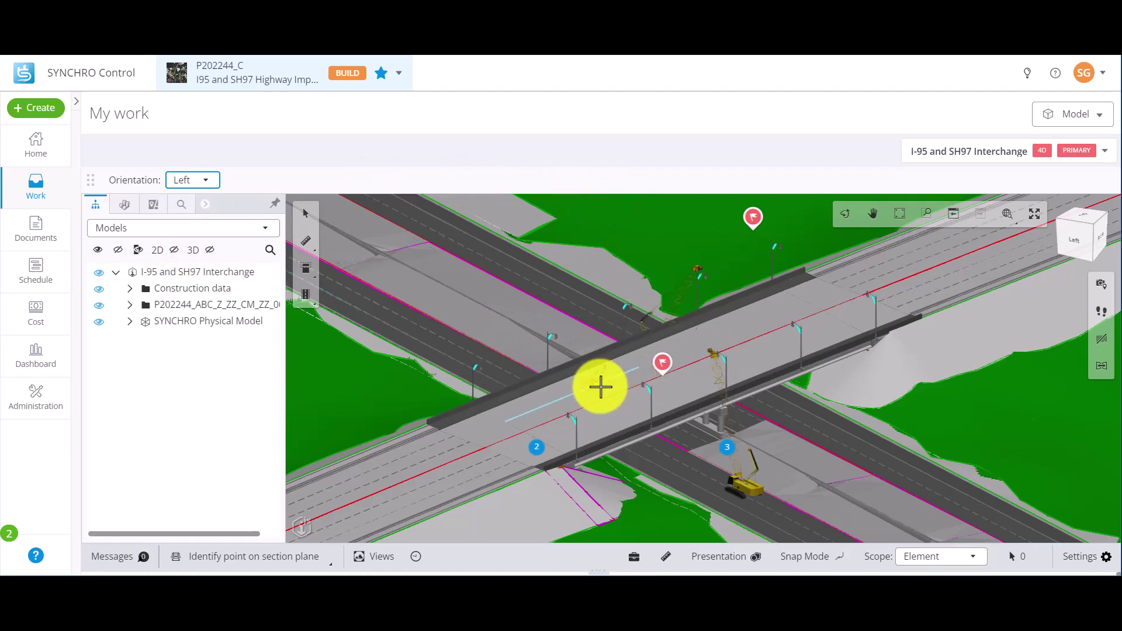
{"action": "mouse_move", "coordinate": [601, 387]}
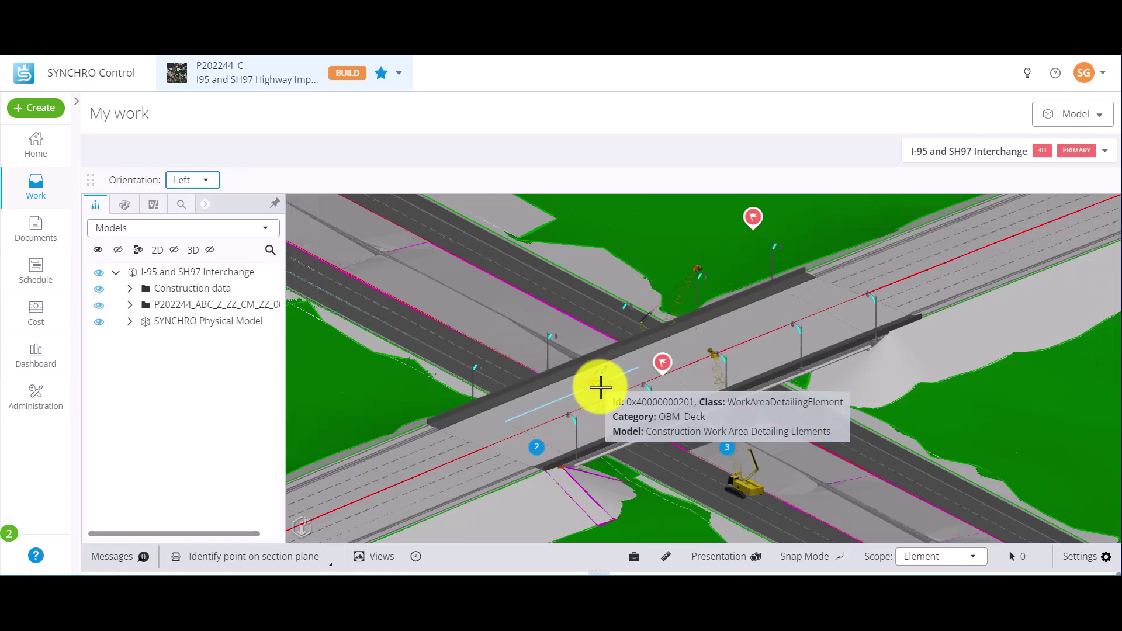
{"action": "left_click", "coordinate": [601, 386]}
Examine the sectioned bridge and the roadway beneath it from several angles and distances.
{"action": "scroll", "coordinate": [693, 401], "scroll_direction": "down", "scroll_amount": 3}
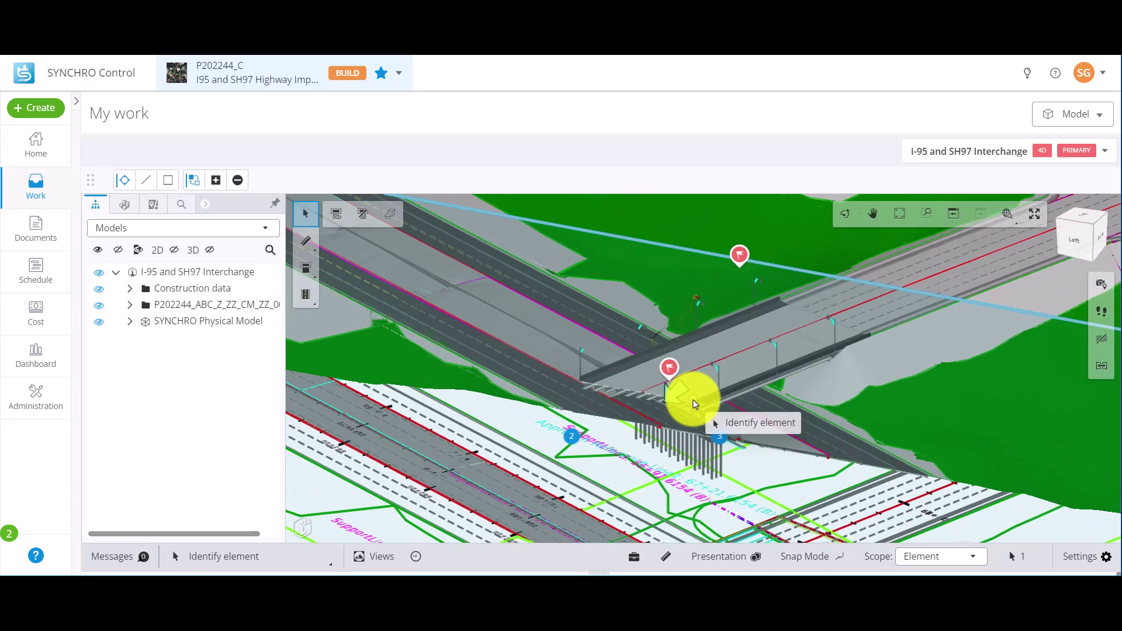
{"action": "middle_click_drag", "start_coordinate": [769, 373], "coordinate": [706, 407], "text": "shift"}
{"action": "left_click_drag", "start_coordinate": [707, 411], "coordinate": [749, 388]}
{"action": "middle_click_drag", "start_coordinate": [750, 389], "coordinate": [748, 388], "text": "shift"}
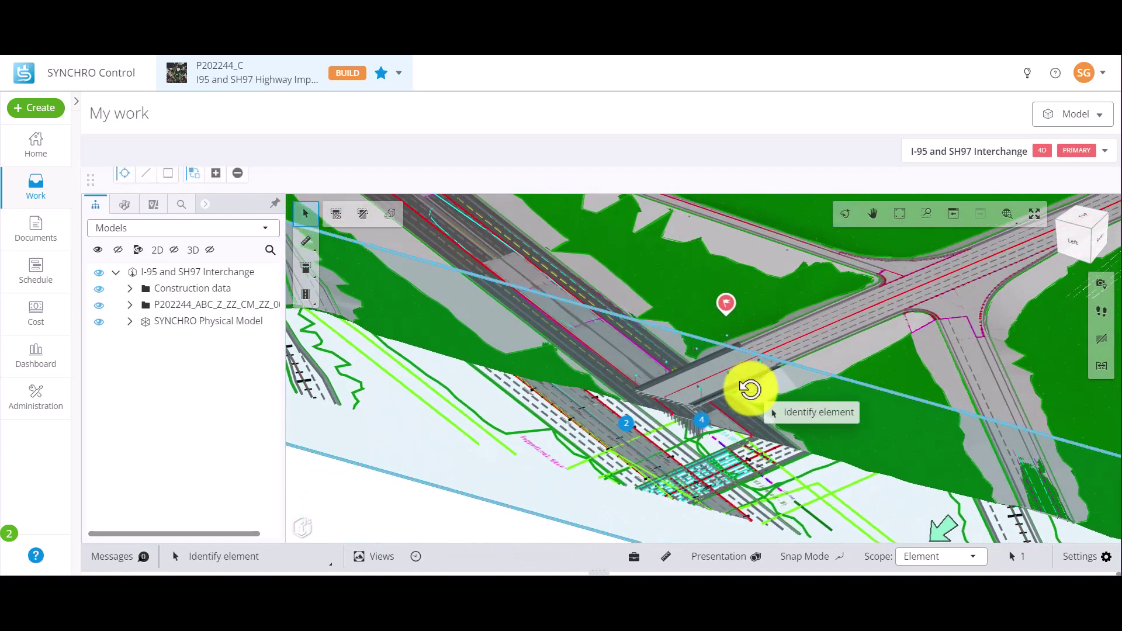
{"action": "scroll", "coordinate": [700, 406], "scroll_direction": "up", "scroll_amount": 1}
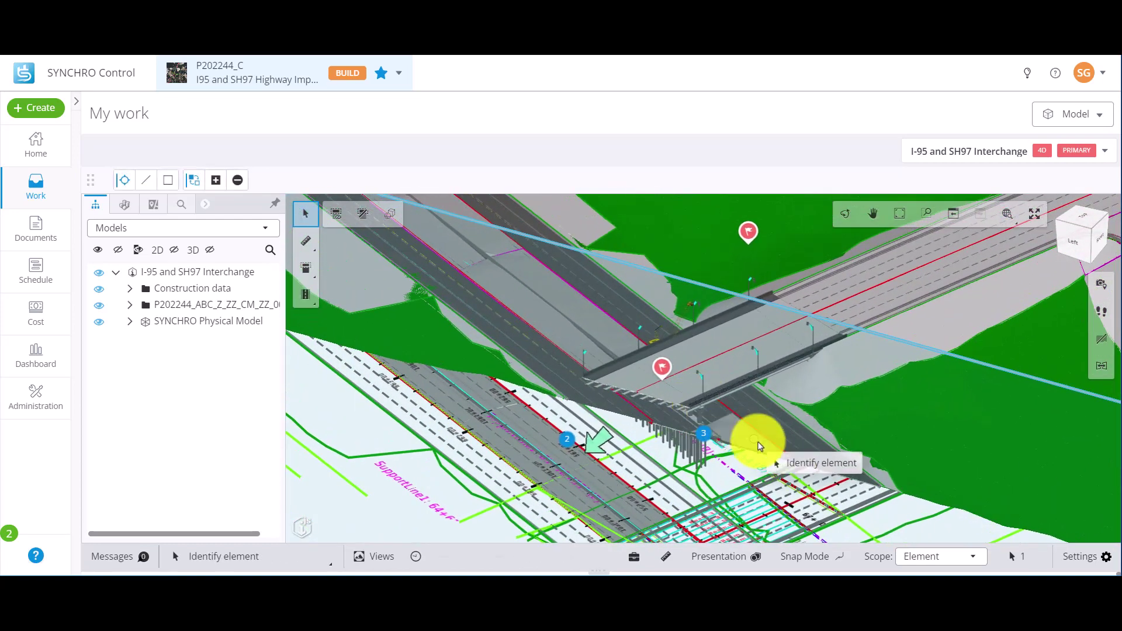
{"action": "middle_click_drag", "start_coordinate": [822, 444], "coordinate": [820, 416]}
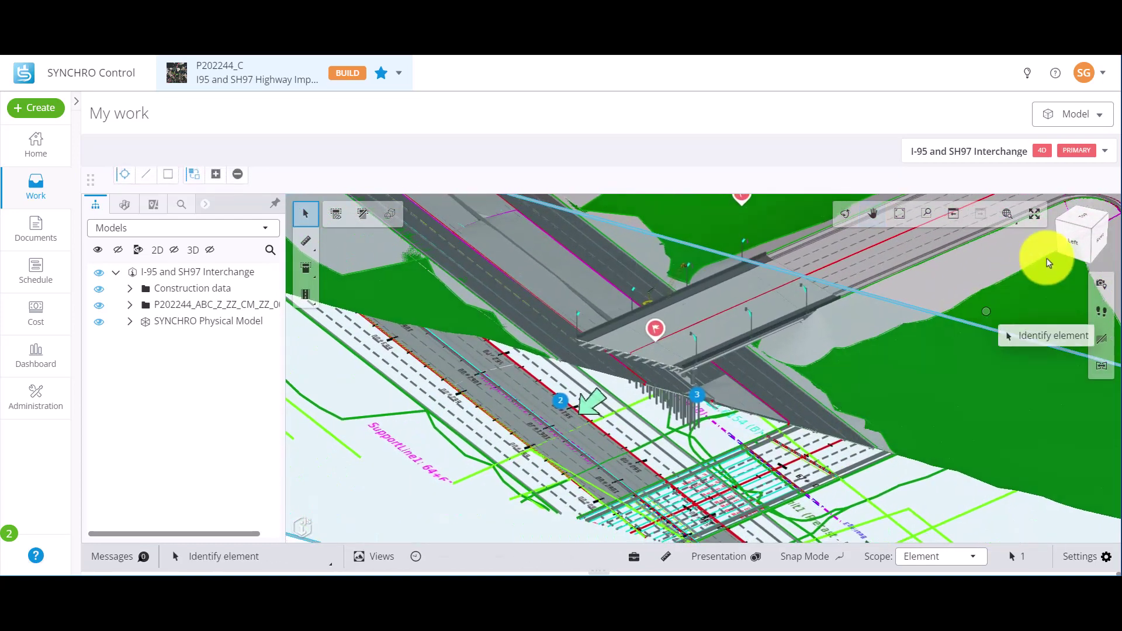
{"action": "left_click", "coordinate": [1071, 241]}
{"action": "left_click", "coordinate": [1101, 225]}
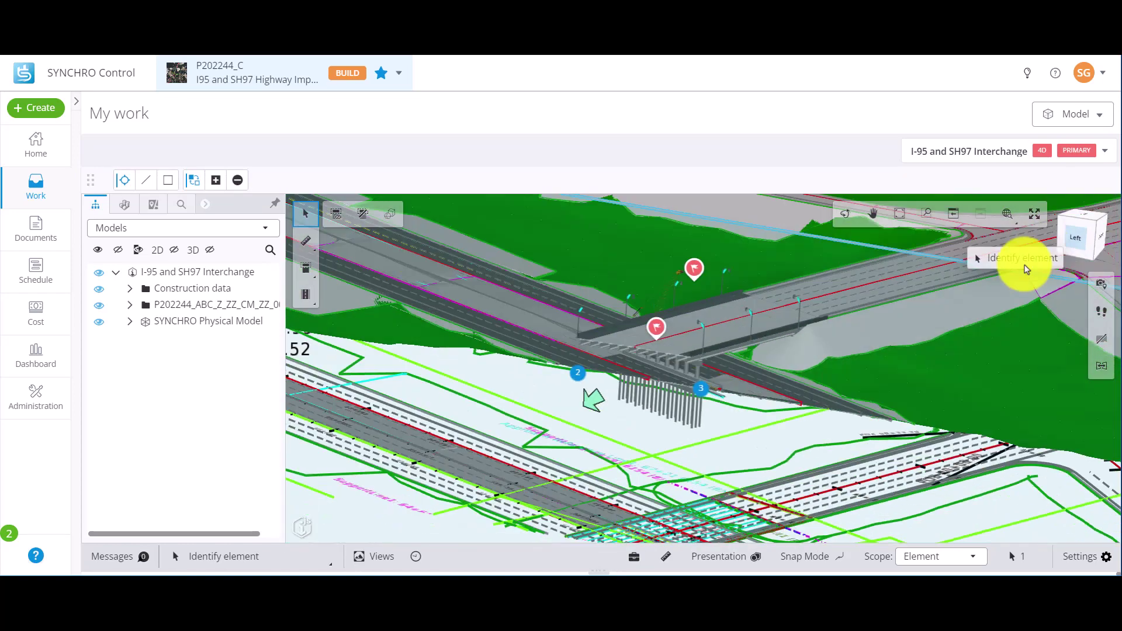
{"action": "left_click_drag", "start_coordinate": [588, 390], "coordinate": [619, 387]}
{"action": "mouse_move", "coordinate": [618, 386]}
{"action": "middle_mouse_down", "text": "shift"}
{"action": "mouse_move", "coordinate": [553, 406]}
{"action": "mouse_move", "coordinate": [639, 378]}
{"action": "middle_mouse_up", "text": "shift"}
Flip the section plane to the opposite side and back, and align the camera to the section.
{"action": "left_click", "coordinate": [640, 379]}
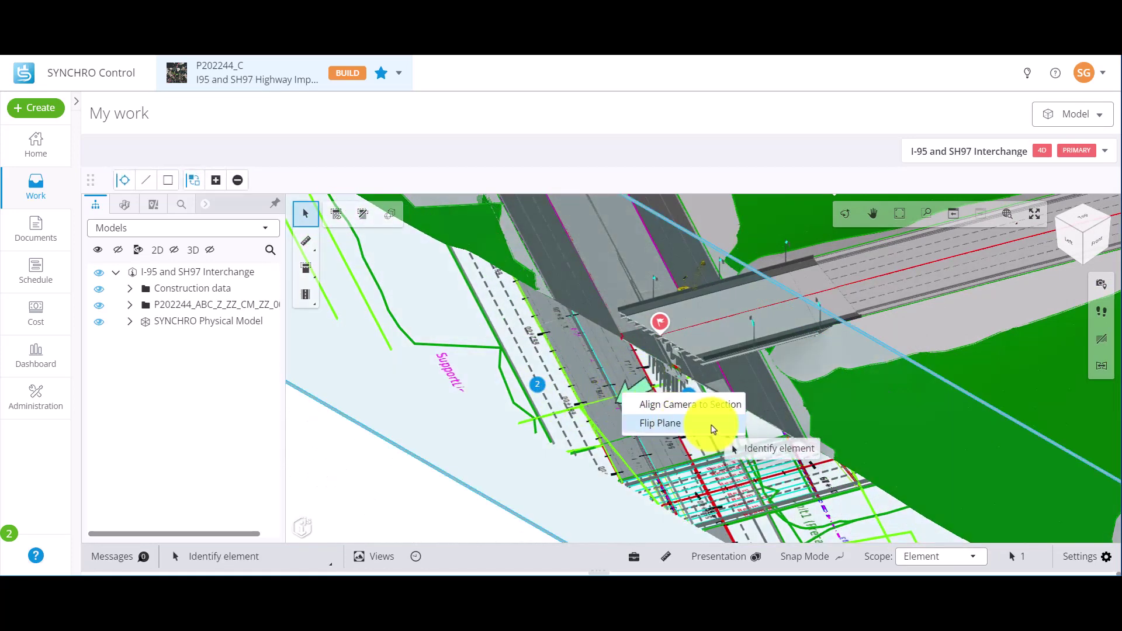
{"action": "left_click", "coordinate": [660, 424]}
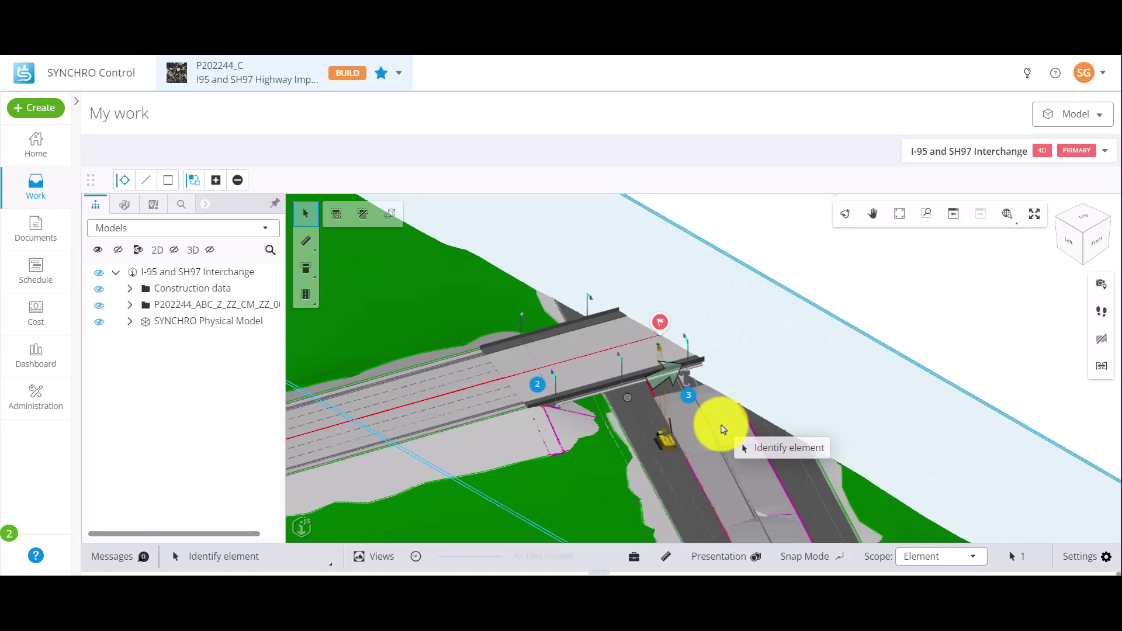
{"action": "right_click", "coordinate": [670, 375]}
{"action": "left_click", "coordinate": [710, 403]}
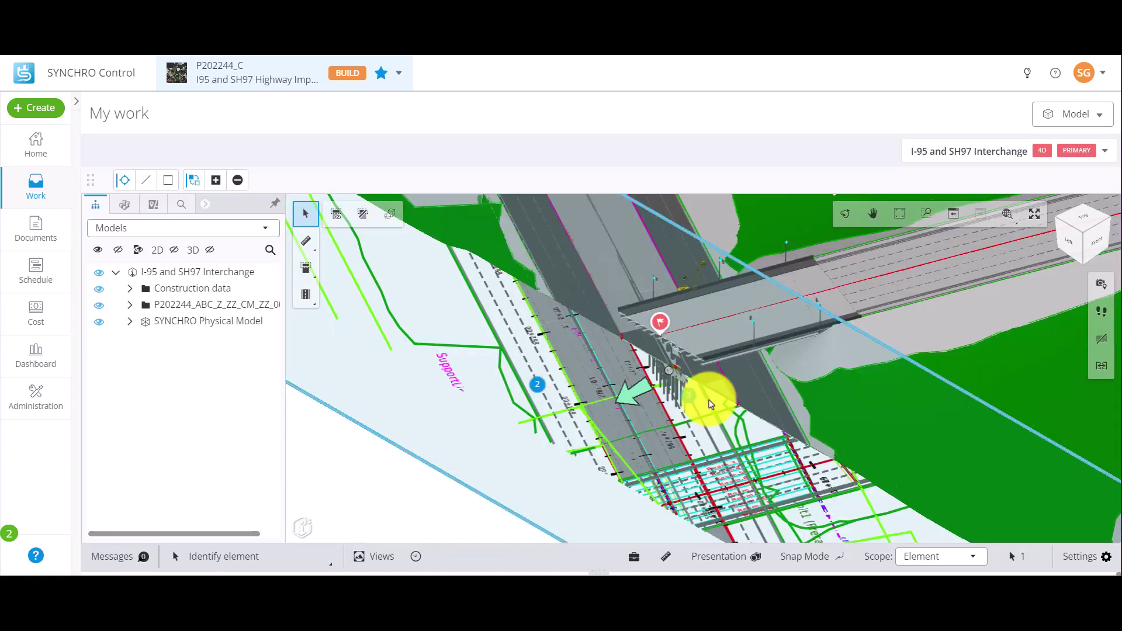
{"action": "right_click", "coordinate": [637, 399]}
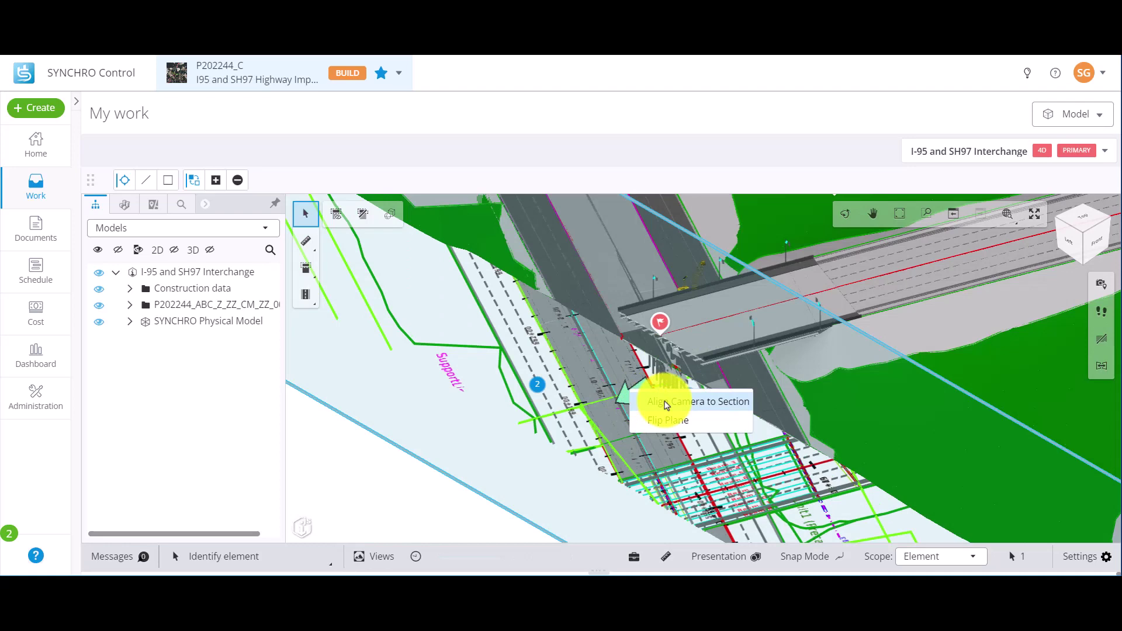
{"action": "left_click", "coordinate": [729, 403]}
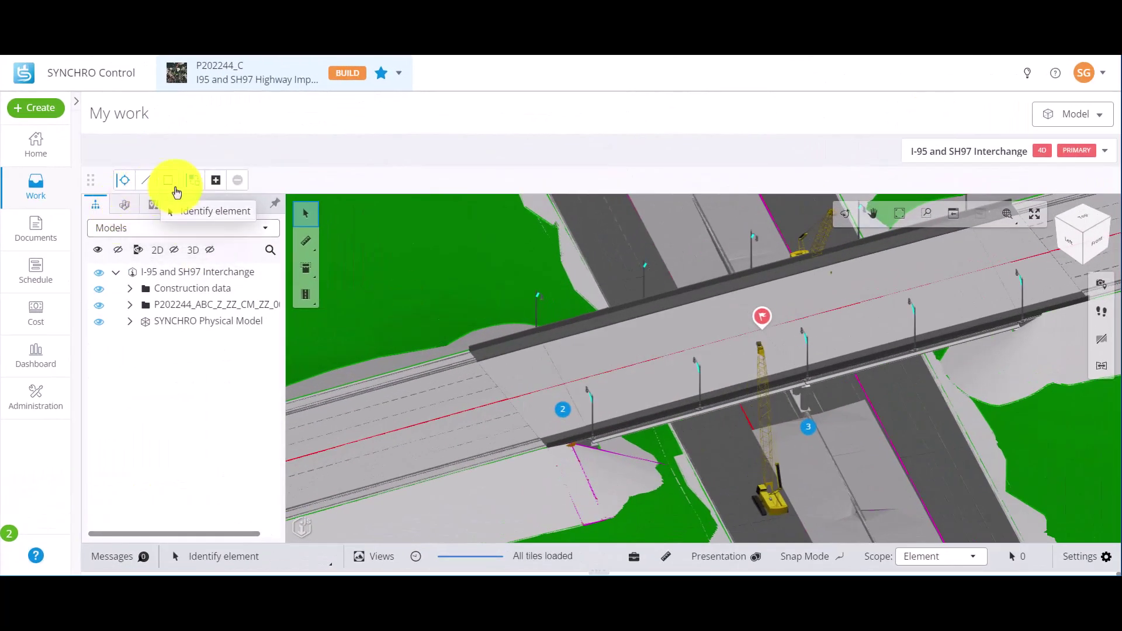
Cut the model with a section plane in Face orientation picked on the bridge's side barrier, and inspect the cut.
{"action": "left_click", "coordinate": [305, 240]}
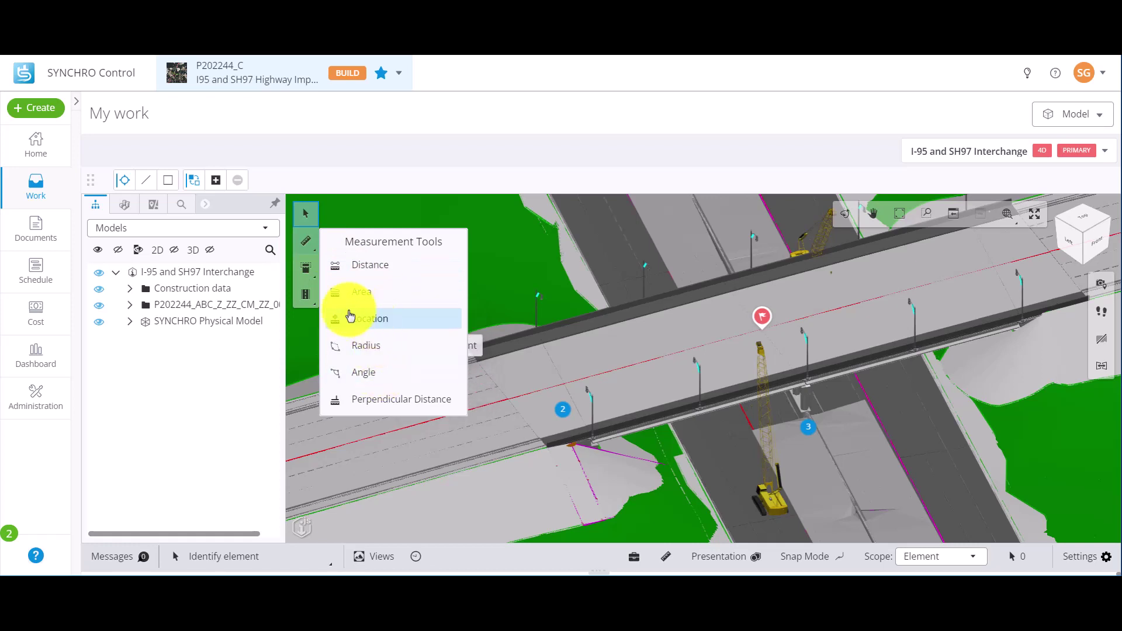
{"action": "left_click", "coordinate": [305, 268]}
{"action": "left_click", "coordinate": [375, 297]}
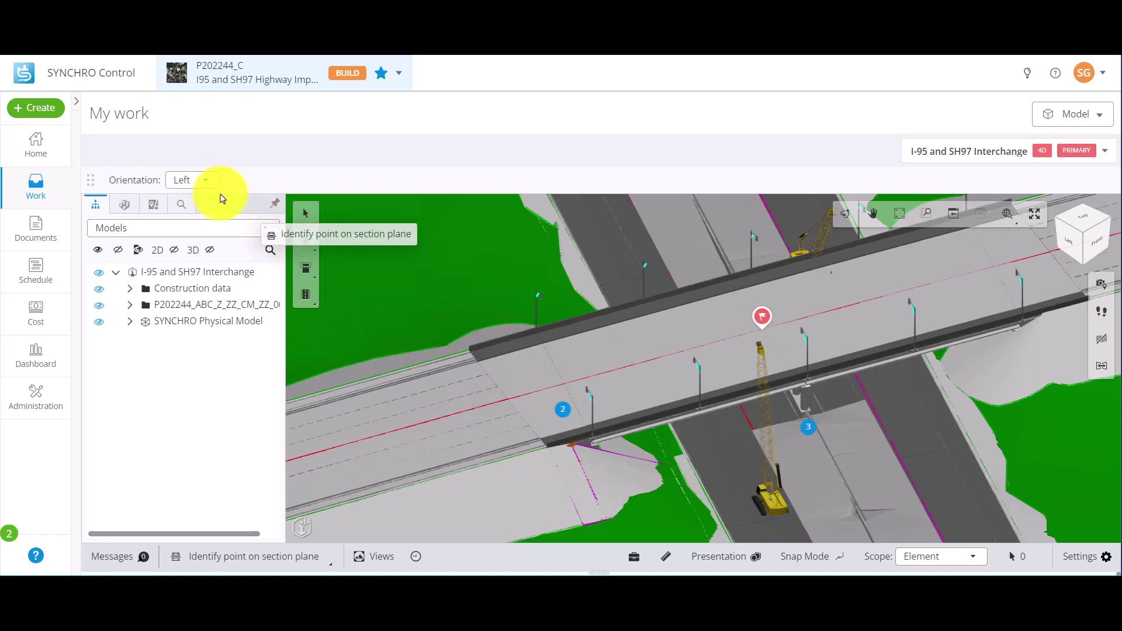
{"action": "left_click", "coordinate": [207, 181]}
{"action": "scroll", "coordinate": [224, 281], "scroll_direction": "down", "scroll_amount": 1}
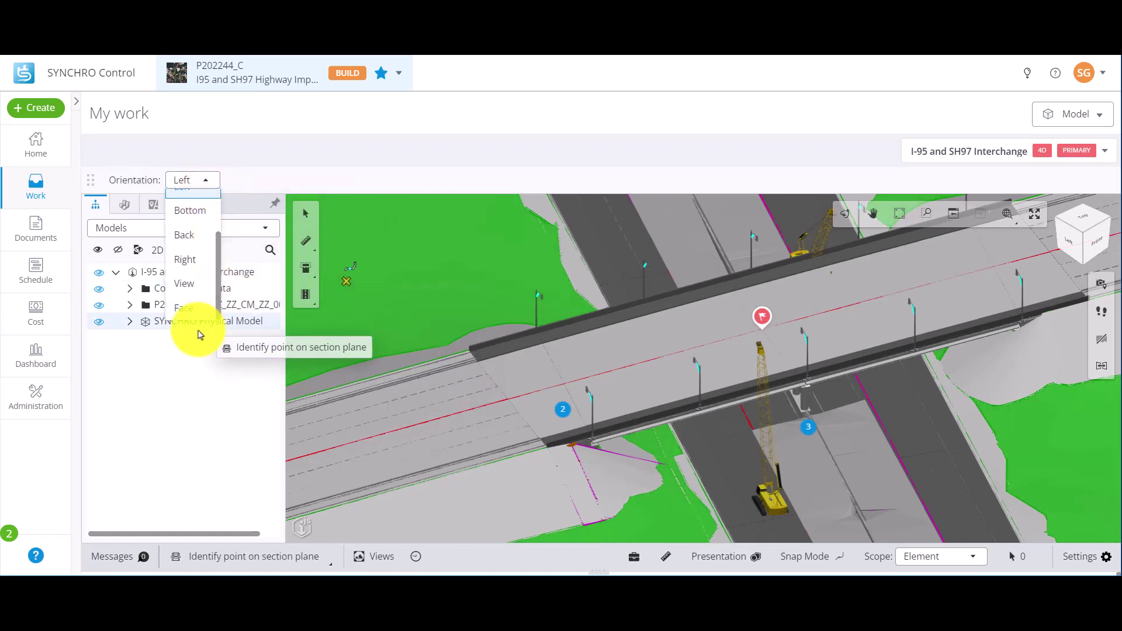
{"action": "left_click", "coordinate": [187, 309]}
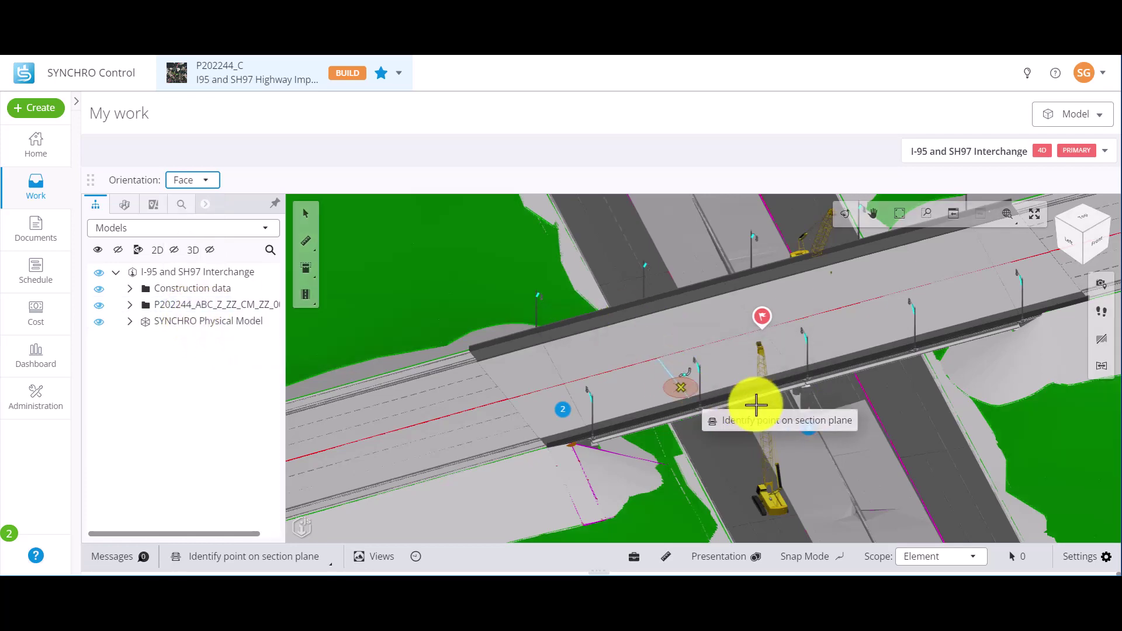
{"action": "scroll", "coordinate": [737, 383], "scroll_direction": "up", "scroll_amount": 8}
{"action": "scroll", "coordinate": [742, 374], "scroll_direction": "up", "scroll_amount": 6}
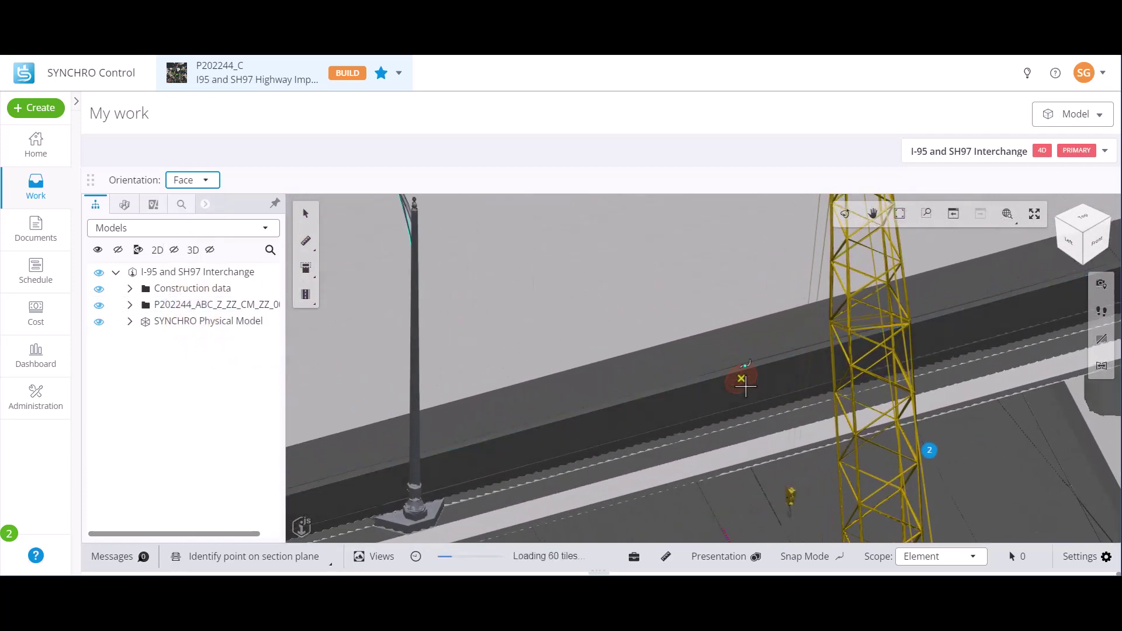
{"action": "scroll", "coordinate": [745, 355], "scroll_direction": "up", "scroll_amount": 5}
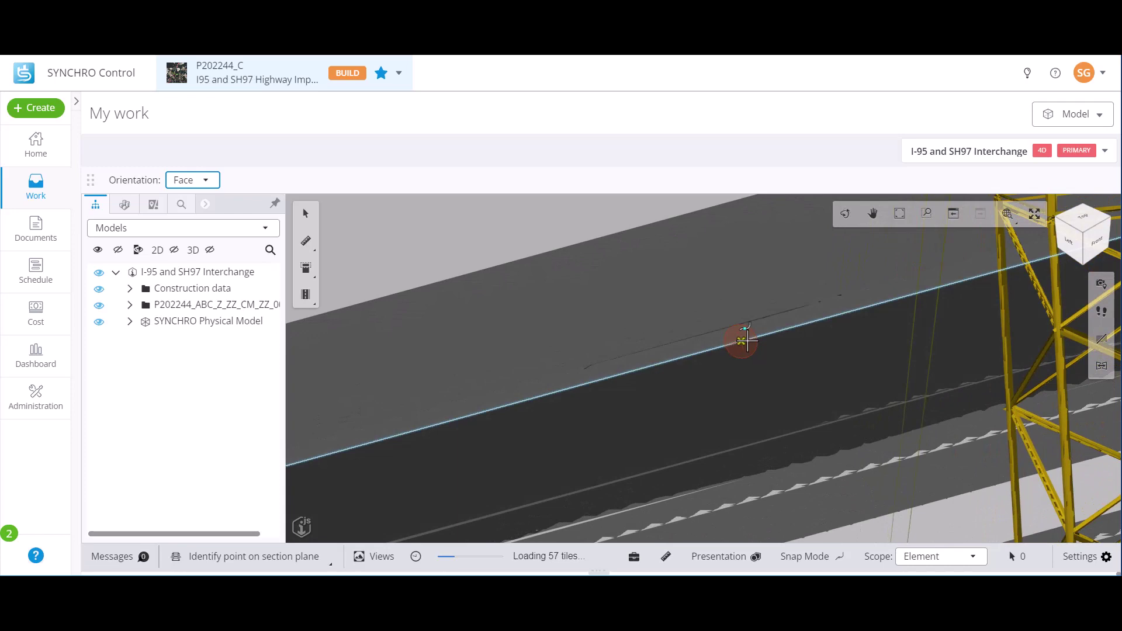
{"action": "left_click", "coordinate": [744, 356]}
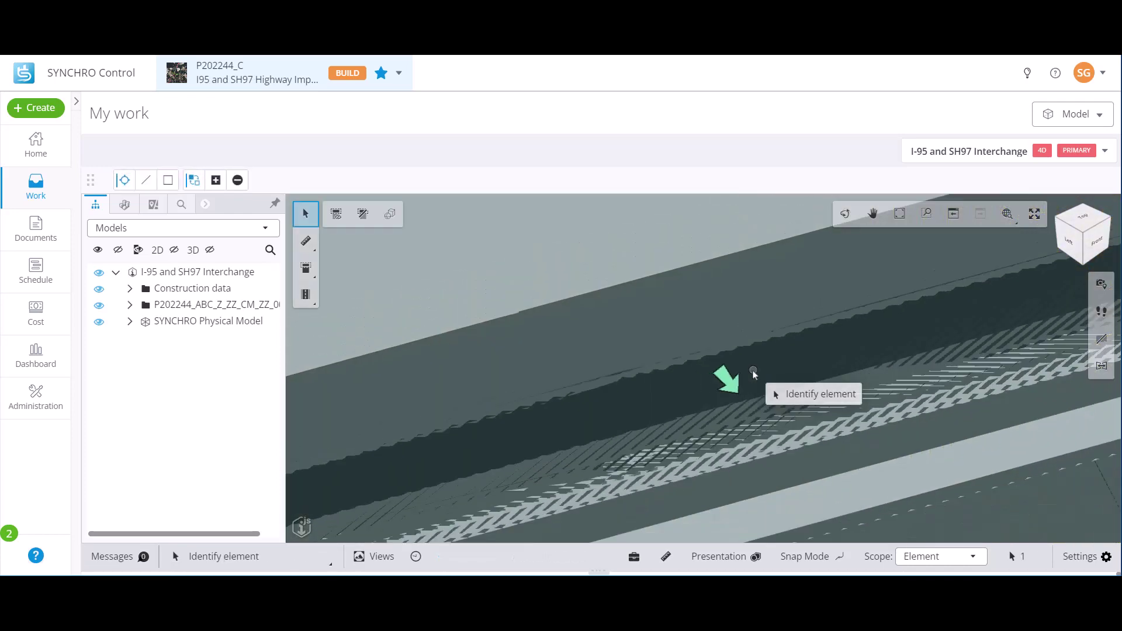
{"action": "scroll", "coordinate": [753, 372], "scroll_direction": "down", "scroll_amount": 4}
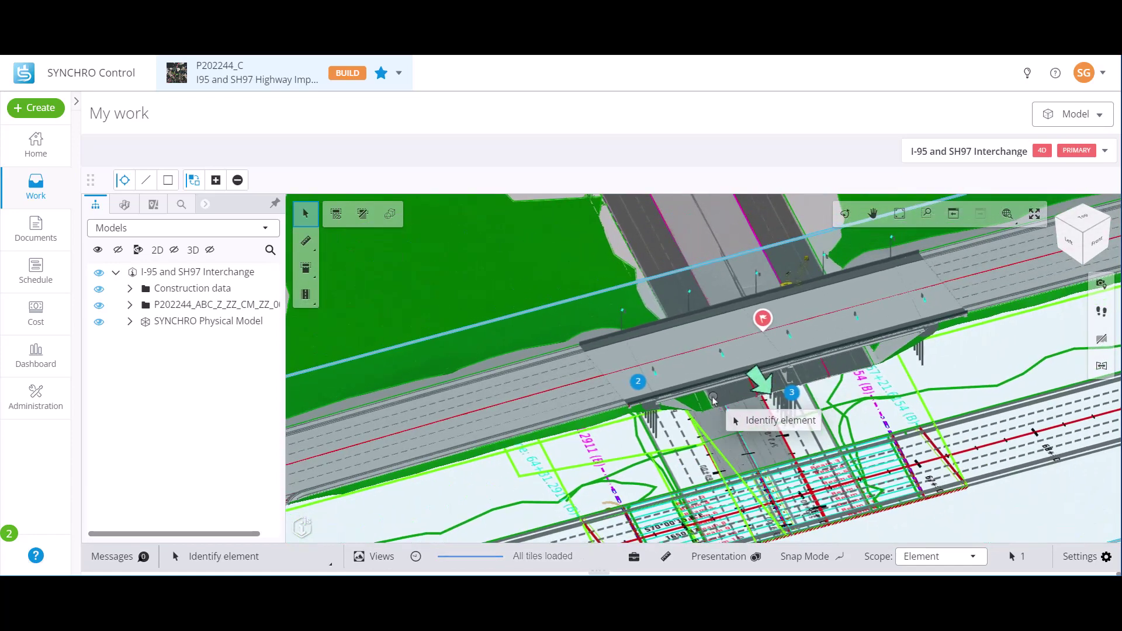
{"action": "middle_click_drag", "start_coordinate": [711, 397], "coordinate": [773, 366], "text": "shift"}
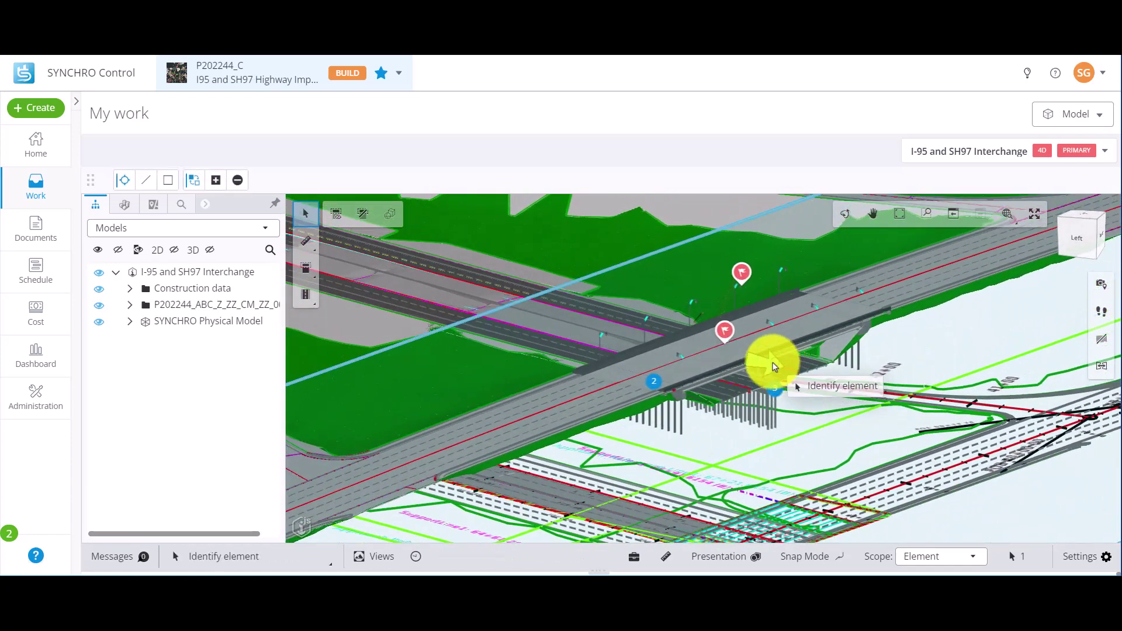
{"action": "left_click_drag", "start_coordinate": [780, 368], "coordinate": [752, 360]}
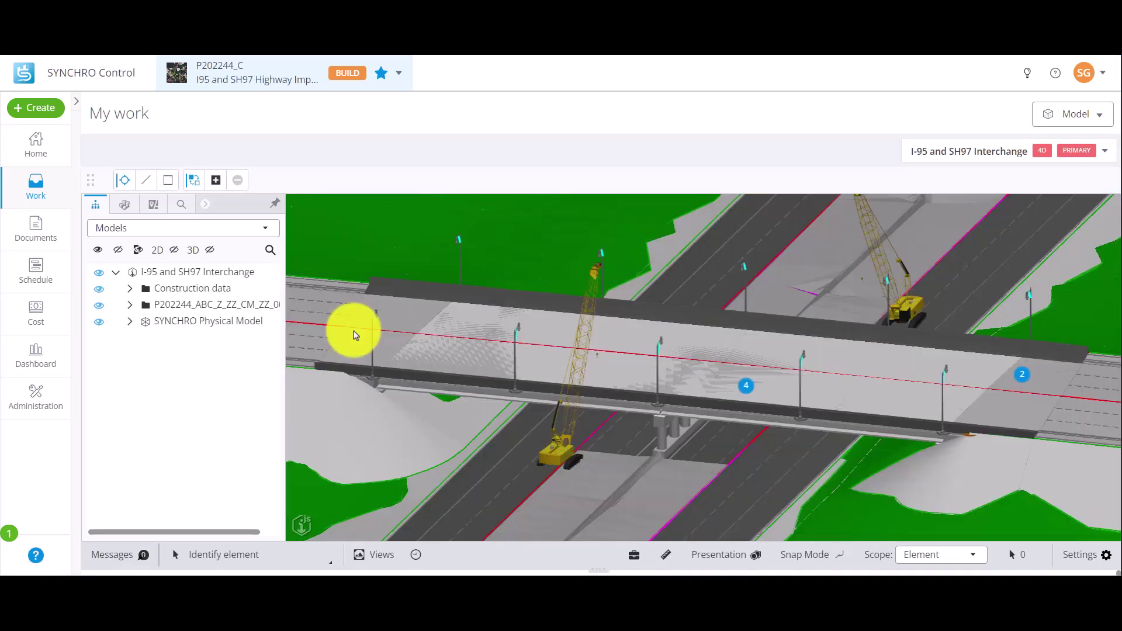
Create an Element section using the pier cap beneath the bridge deck as the clip volume.
{"action": "left_click", "coordinate": [307, 273]}
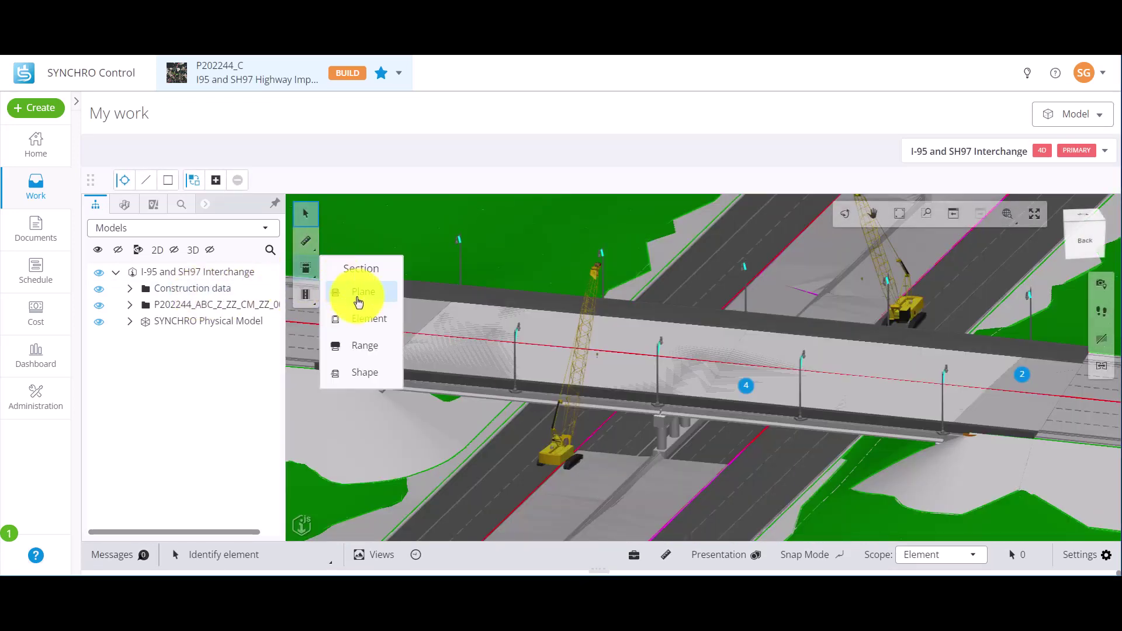
{"action": "left_click", "coordinate": [370, 338]}
{"action": "left_click", "coordinate": [663, 462]}
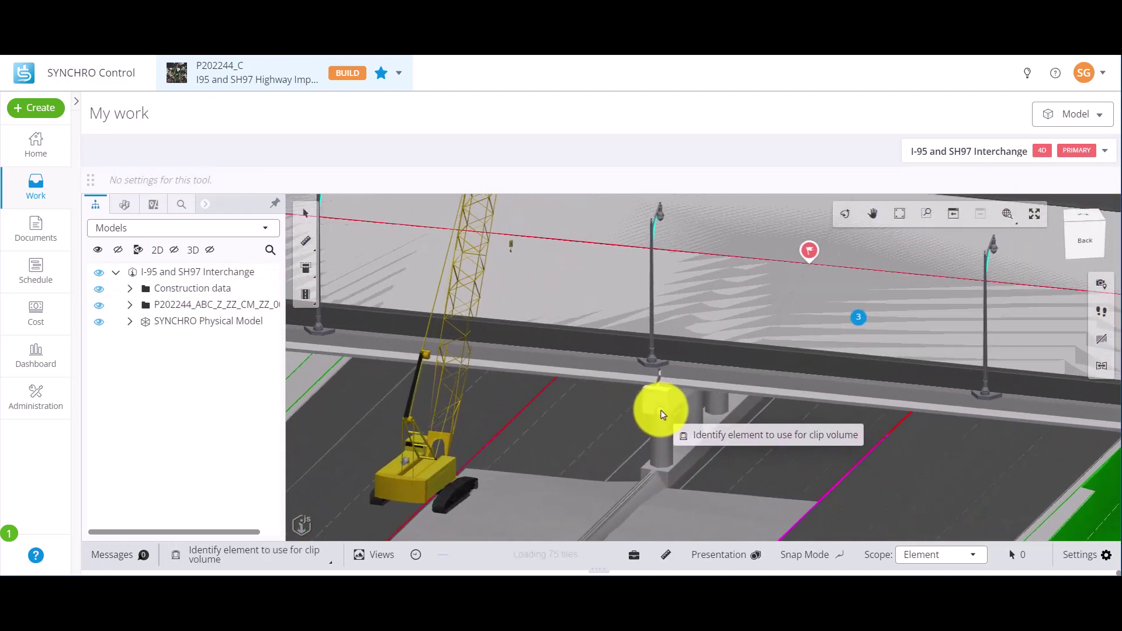
{"action": "scroll", "coordinate": [663, 414], "scroll_direction": "down", "scroll_amount": 5}
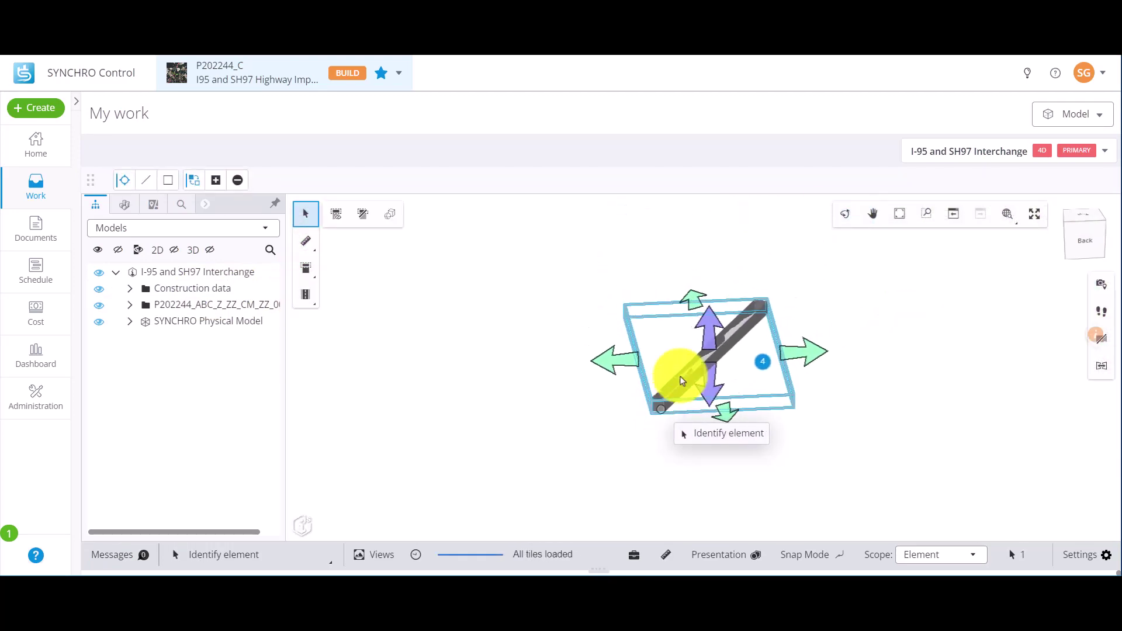
Enlarge the pier cap's clip volume to include the bridge deck above and the roadway below, and inspect it.
{"action": "left_click_drag", "start_coordinate": [705, 331], "coordinate": [704, 432]}
{"action": "middle_click_drag", "start_coordinate": [712, 393], "coordinate": [751, 394], "text": "shift"}
{"action": "double_click", "coordinate": [610, 400]}
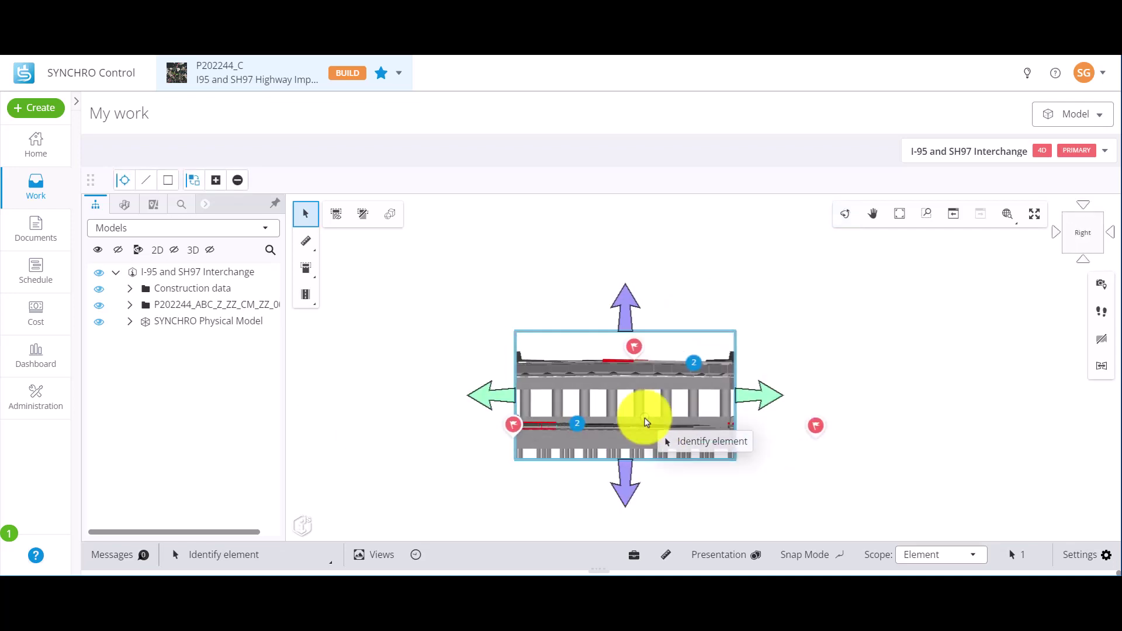
{"action": "left_click", "coordinate": [338, 221]}
{"action": "left_click", "coordinate": [338, 220]}
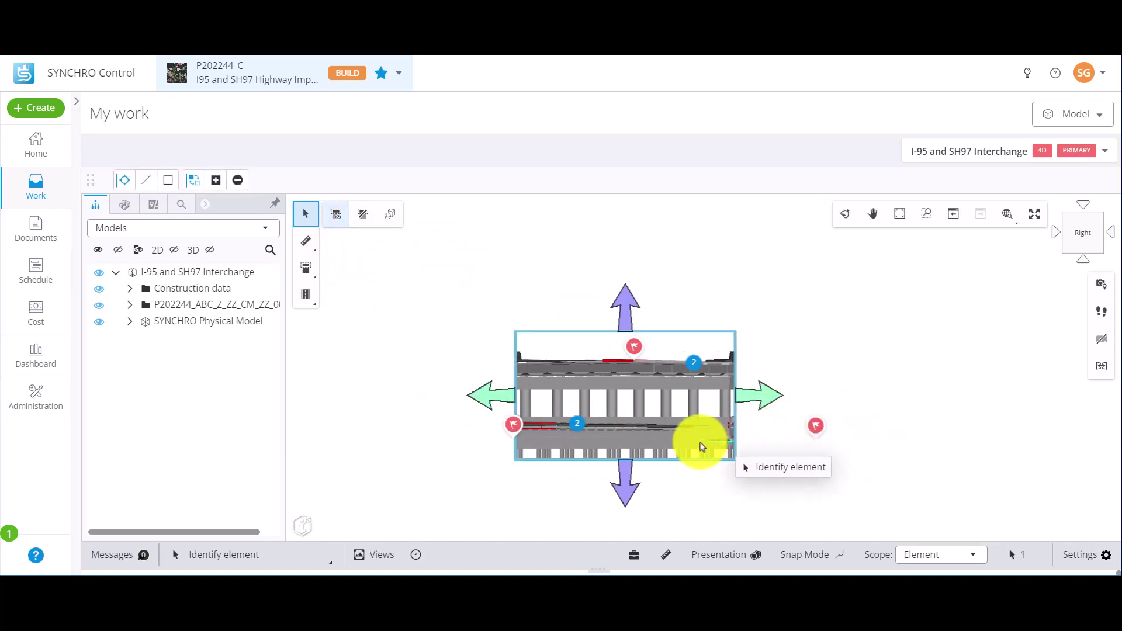
{"action": "middle_click_drag", "start_coordinate": [707, 442], "coordinate": [481, 470], "text": "shift"}
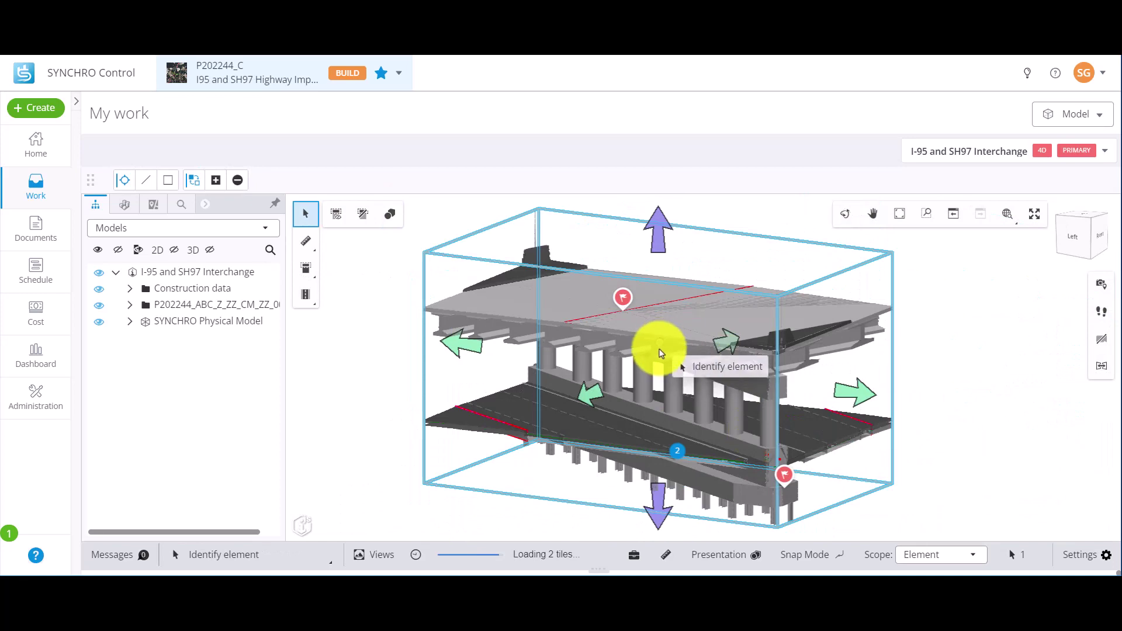
Inspect the sectioned pier and deck girders up close, and clear the element section from the model.
{"action": "scroll", "coordinate": [513, 340], "scroll_direction": "up", "scroll_amount": 5}
{"action": "scroll", "coordinate": [514, 340], "scroll_direction": "up", "scroll_amount": 3}
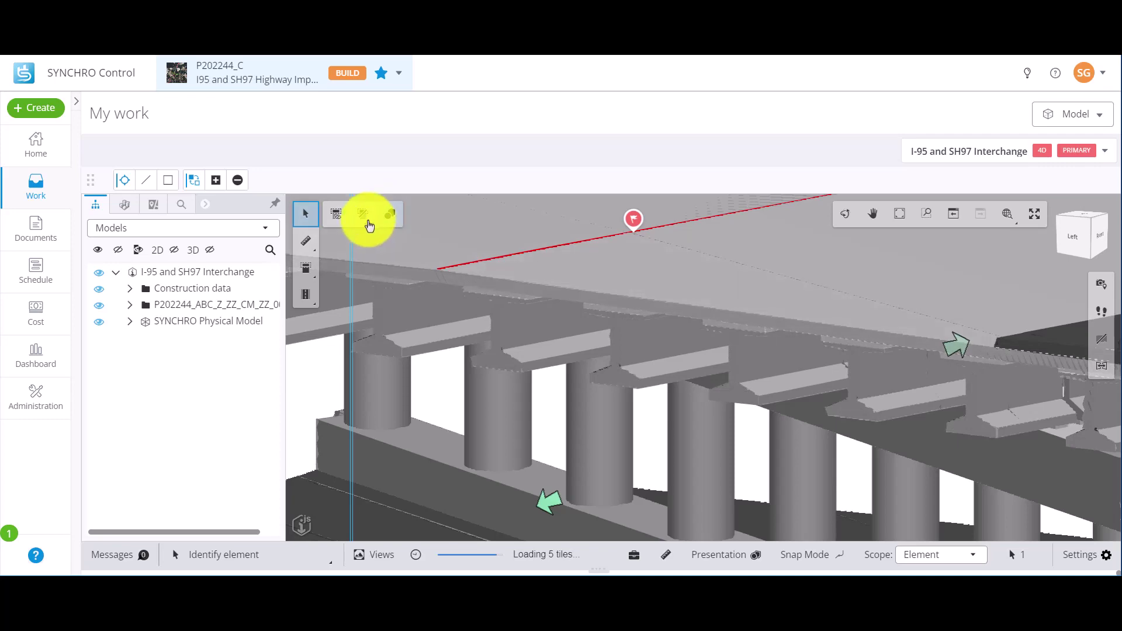
{"action": "left_click", "coordinate": [367, 223]}
{"action": "scroll", "coordinate": [683, 361], "scroll_direction": "down", "scroll_amount": 5}
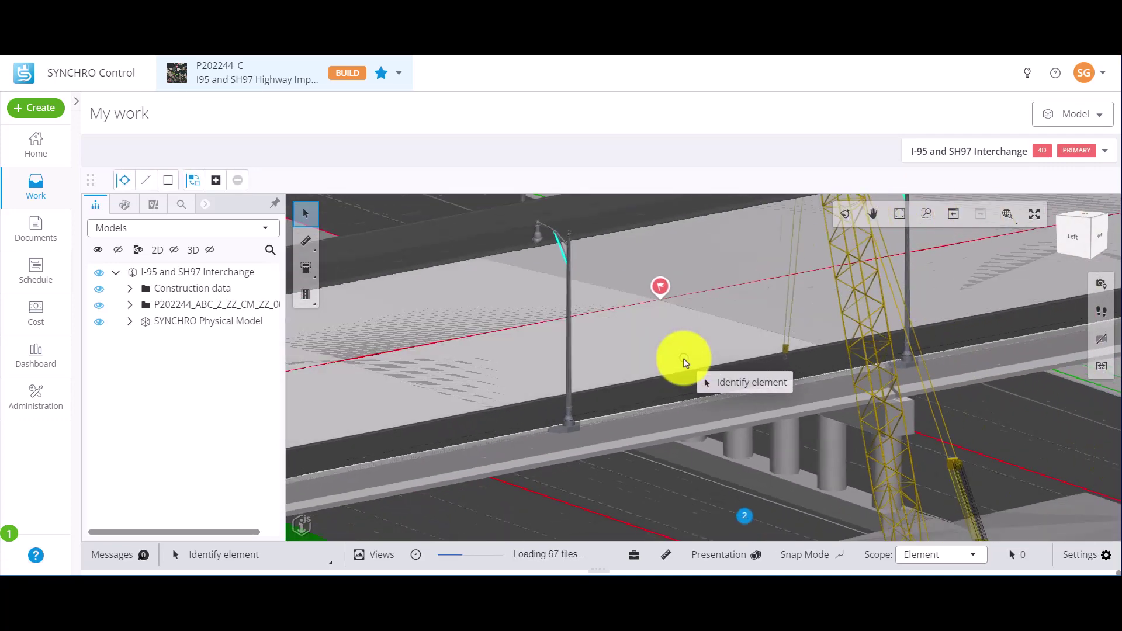
Create a Range section across the bridge deck and extend its clip volume downward to include the piers and roadway below.
{"action": "left_click", "coordinate": [306, 271]}
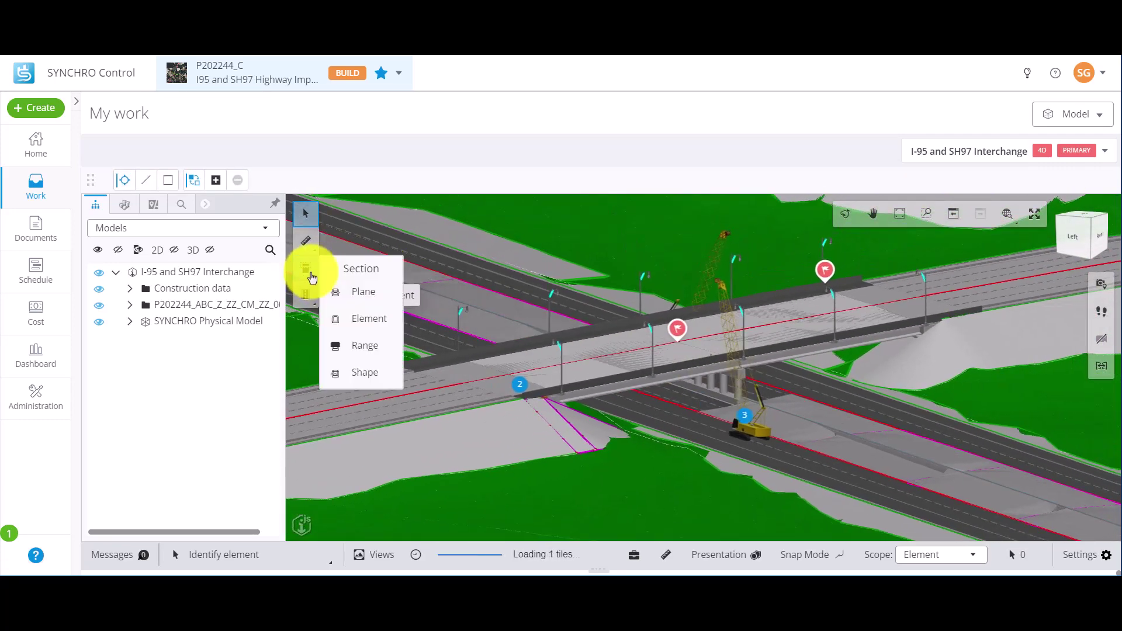
{"action": "left_click", "coordinate": [368, 350]}
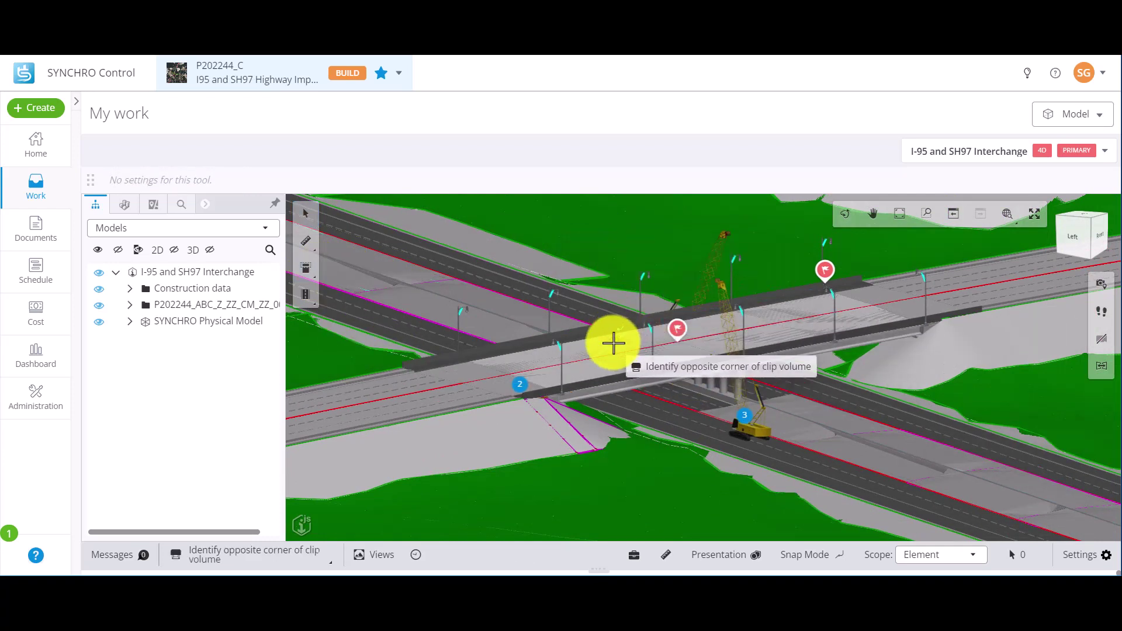
{"action": "left_click", "coordinate": [807, 318]}
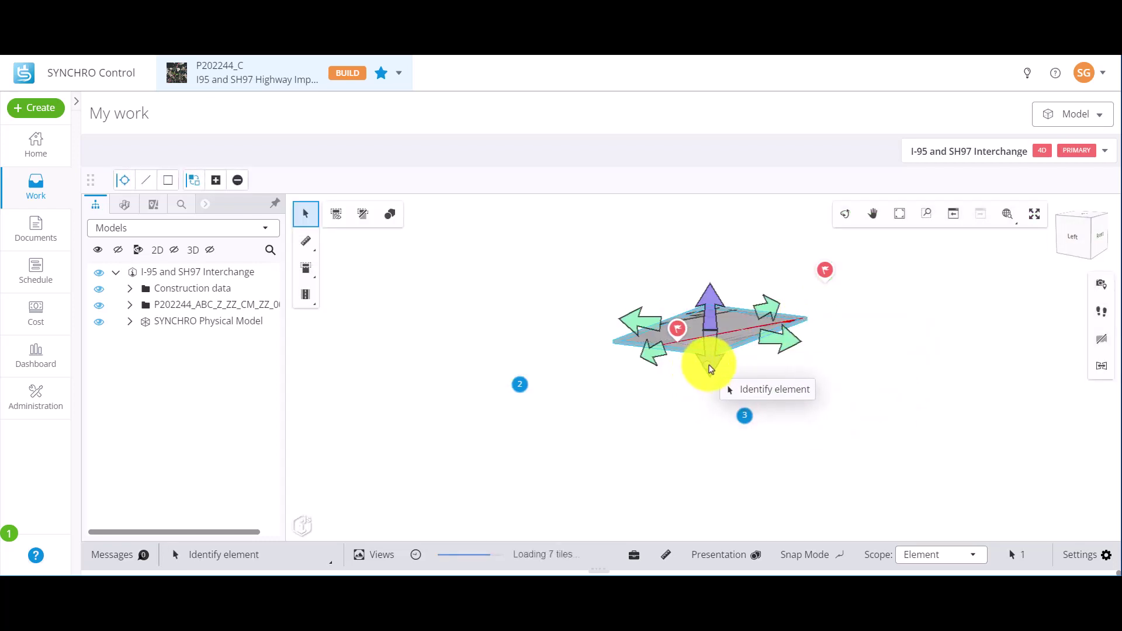
{"action": "left_click_drag", "start_coordinate": [710, 365], "coordinate": [710, 411]}
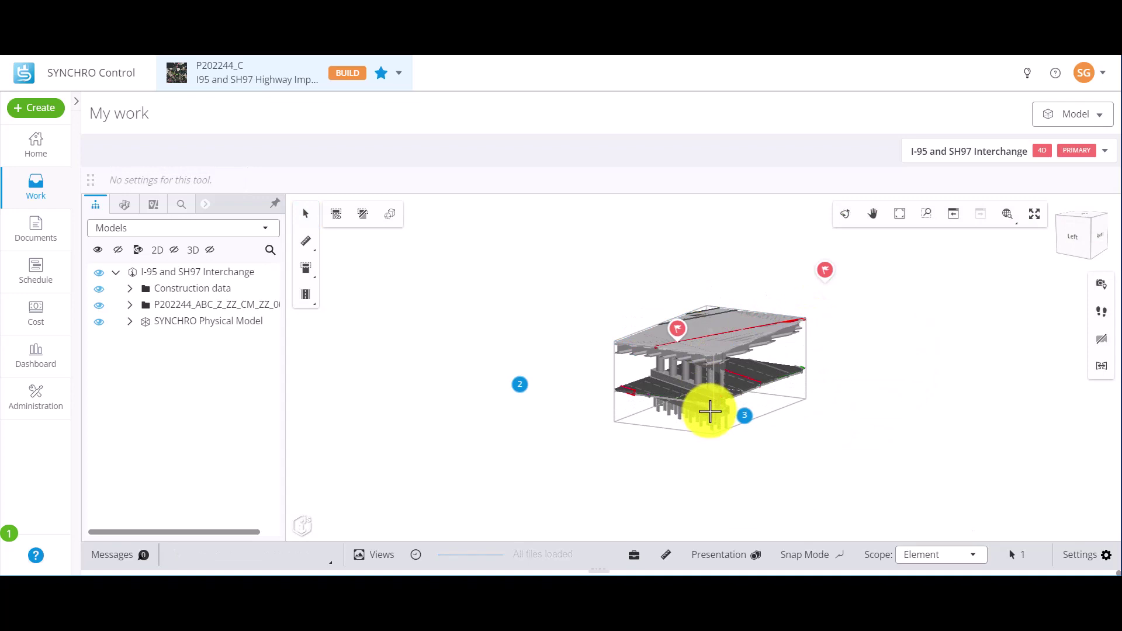
{"action": "middle_click_drag", "start_coordinate": [737, 372], "coordinate": [665, 356], "text": "shift"}
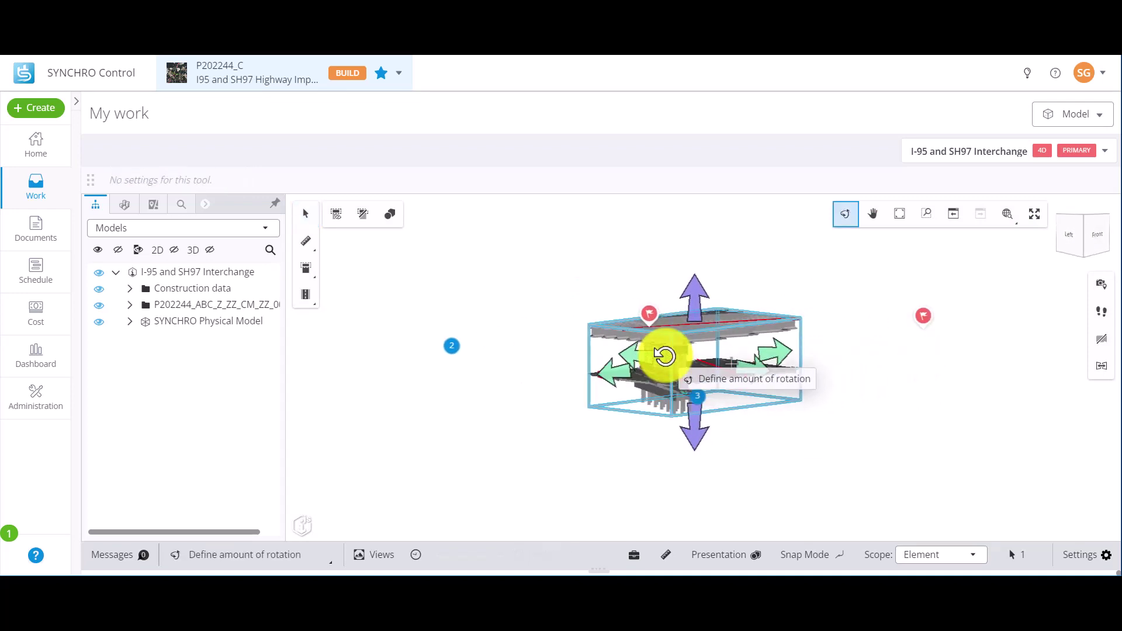
Clear the range section and start a Shape section with its orientation set to Top.
{"action": "left_click", "coordinate": [305, 214]}
{"action": "left_click", "coordinate": [369, 220]}
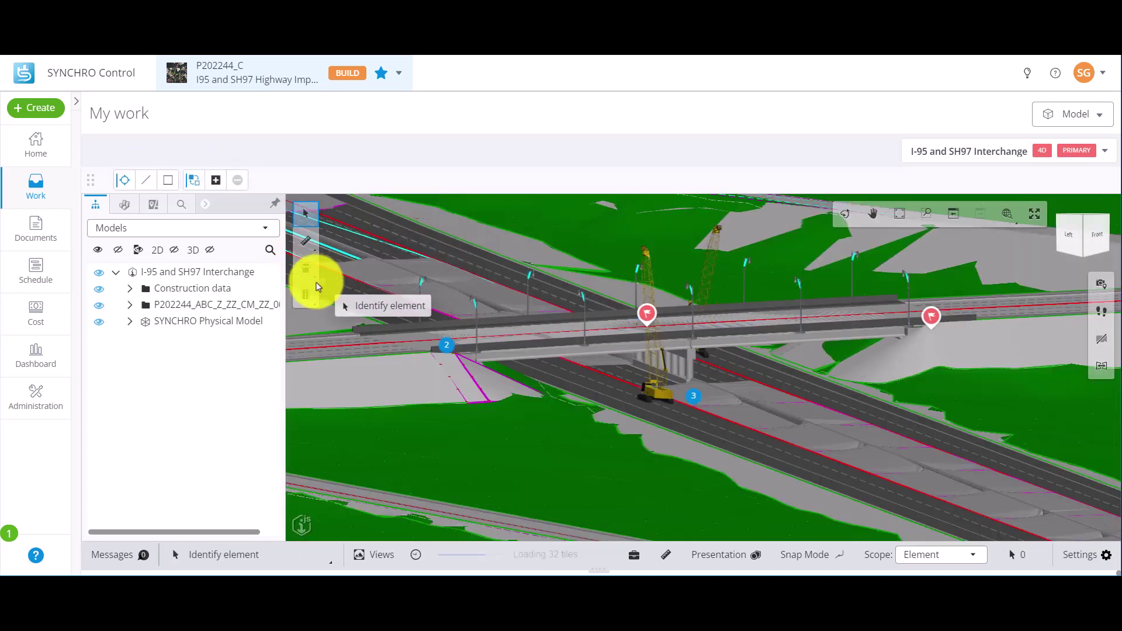
{"action": "left_click", "coordinate": [306, 269]}
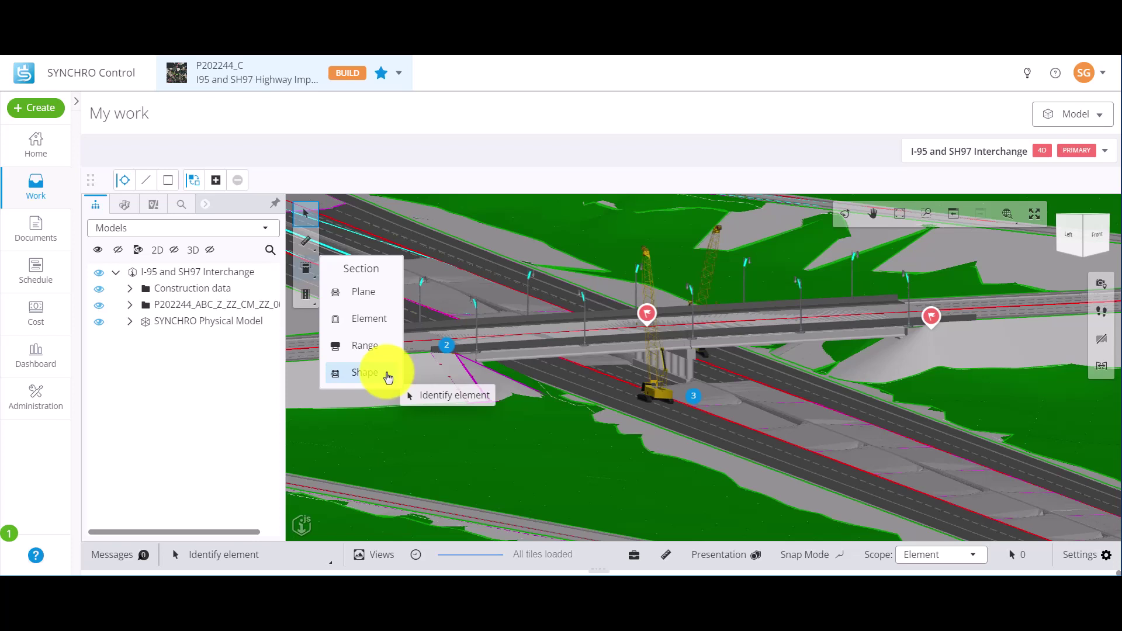
{"action": "left_click", "coordinate": [388, 377]}
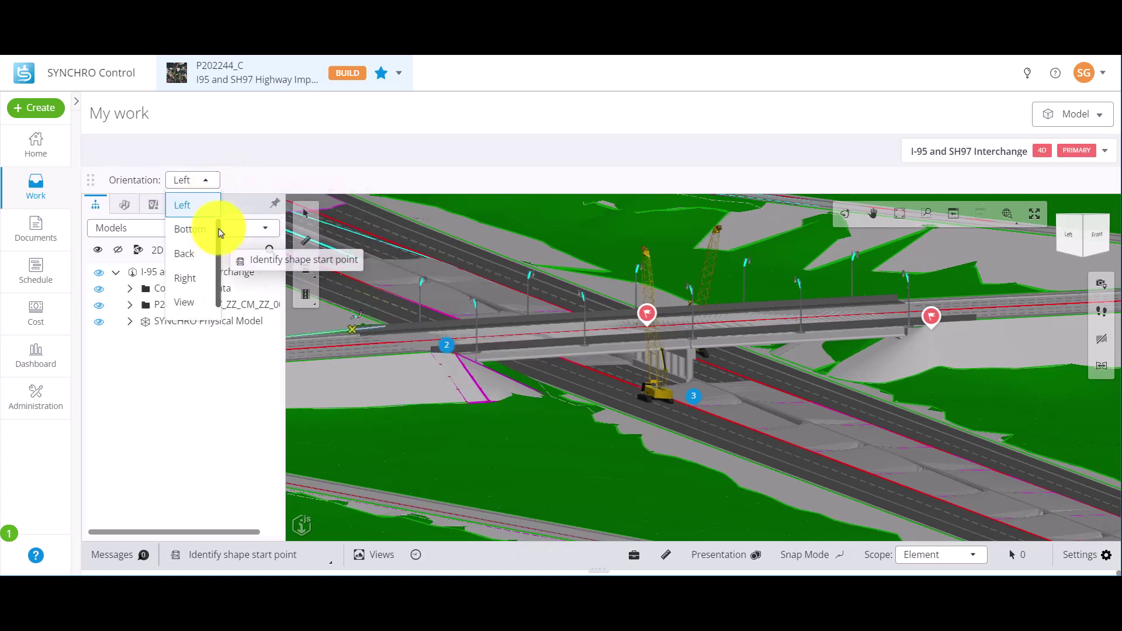
{"action": "scroll", "coordinate": [220, 233], "scroll_direction": "up", "scroll_amount": 2}
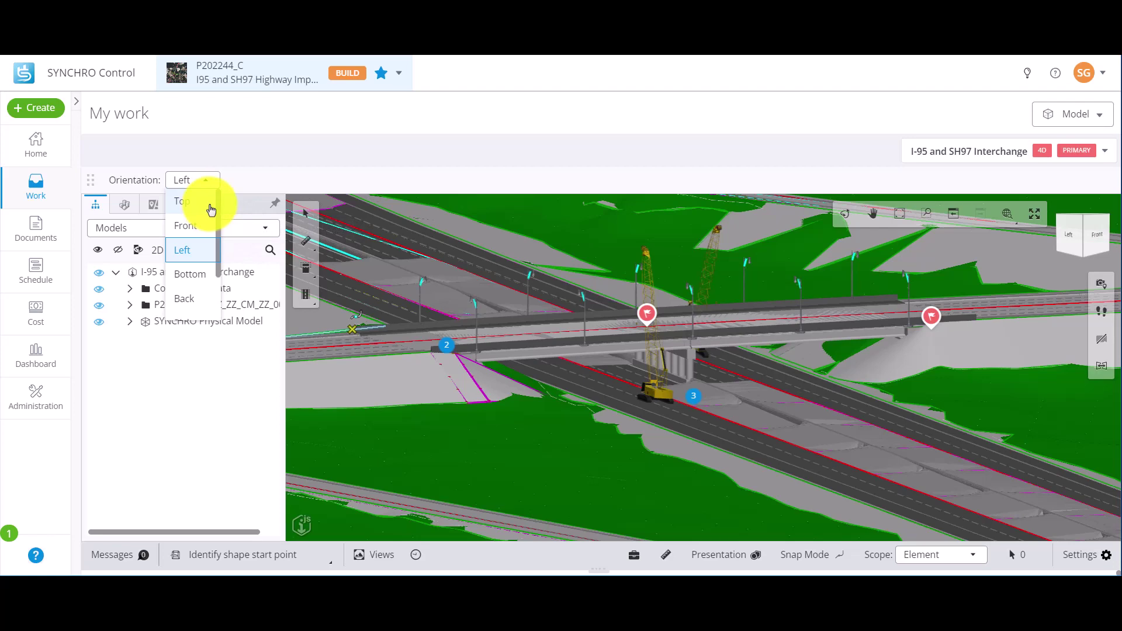
{"action": "left_click", "coordinate": [211, 211]}
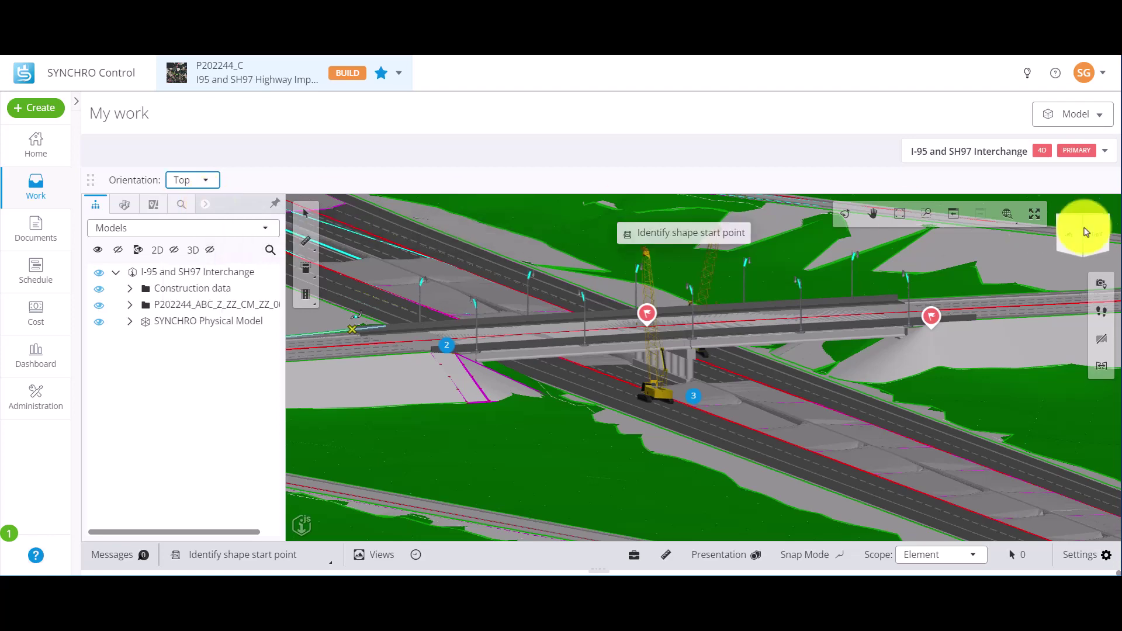
View the bridge from above and define the section shape on its deck by a start point, first edge endpoint and opposite corner.
{"action": "left_click", "coordinate": [1083, 220]}
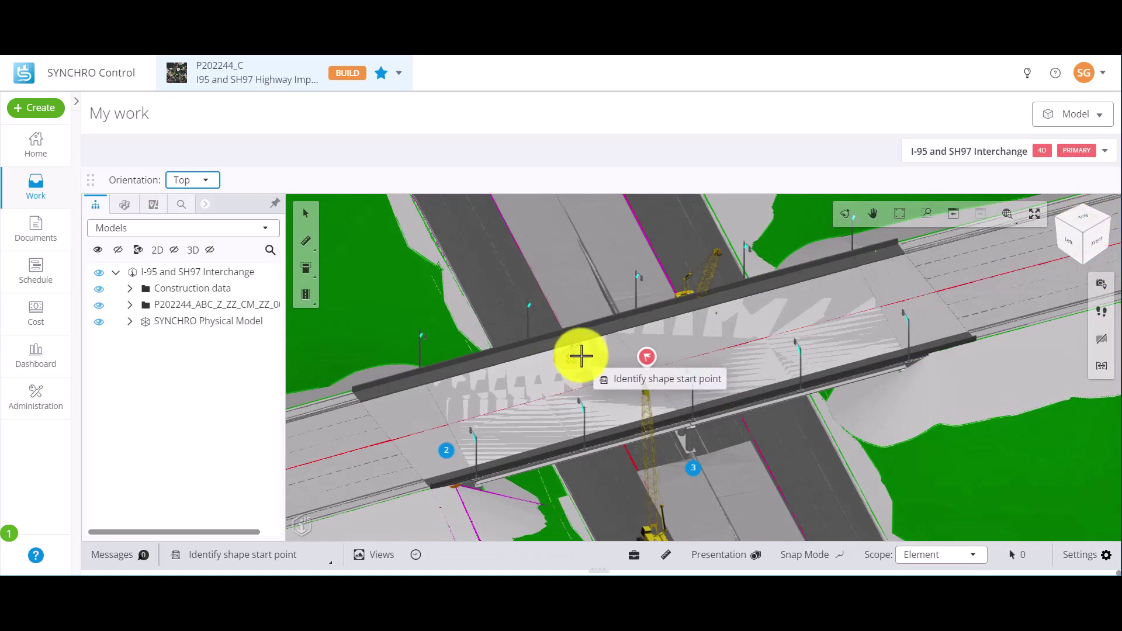
{"action": "left_click", "coordinate": [578, 357]}
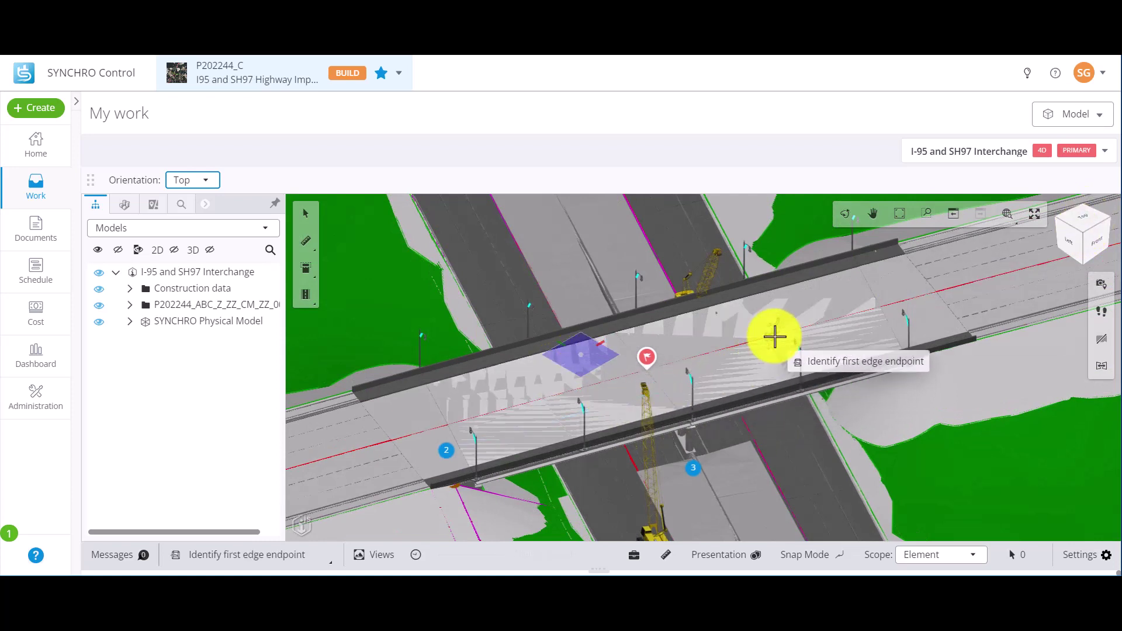
{"action": "left_click", "coordinate": [770, 364]}
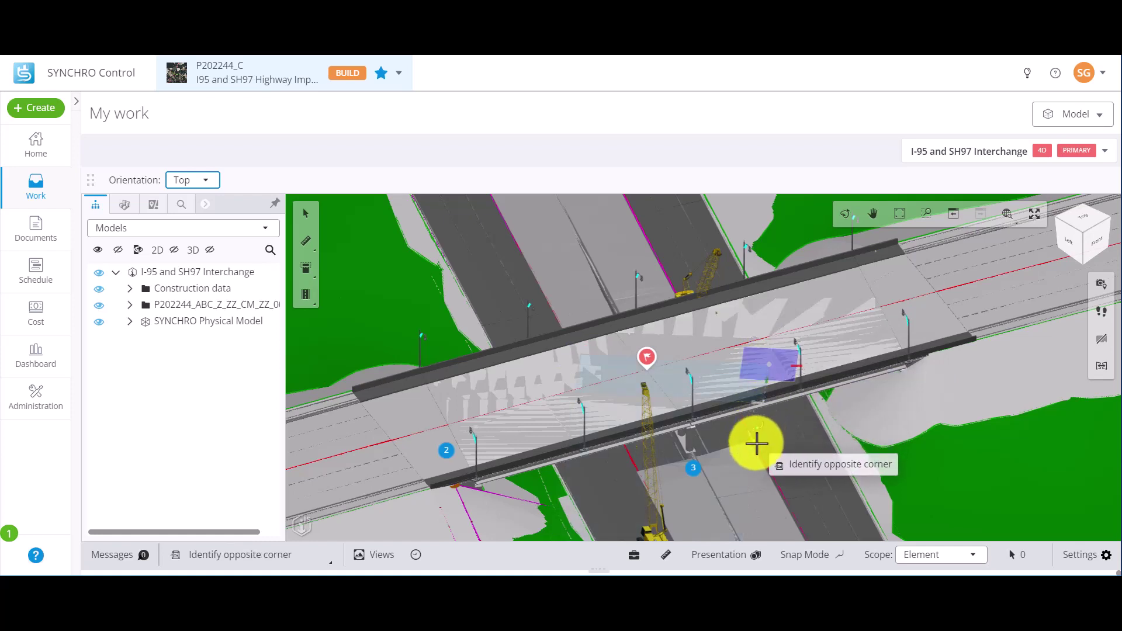
{"action": "left_click", "coordinate": [814, 299]}
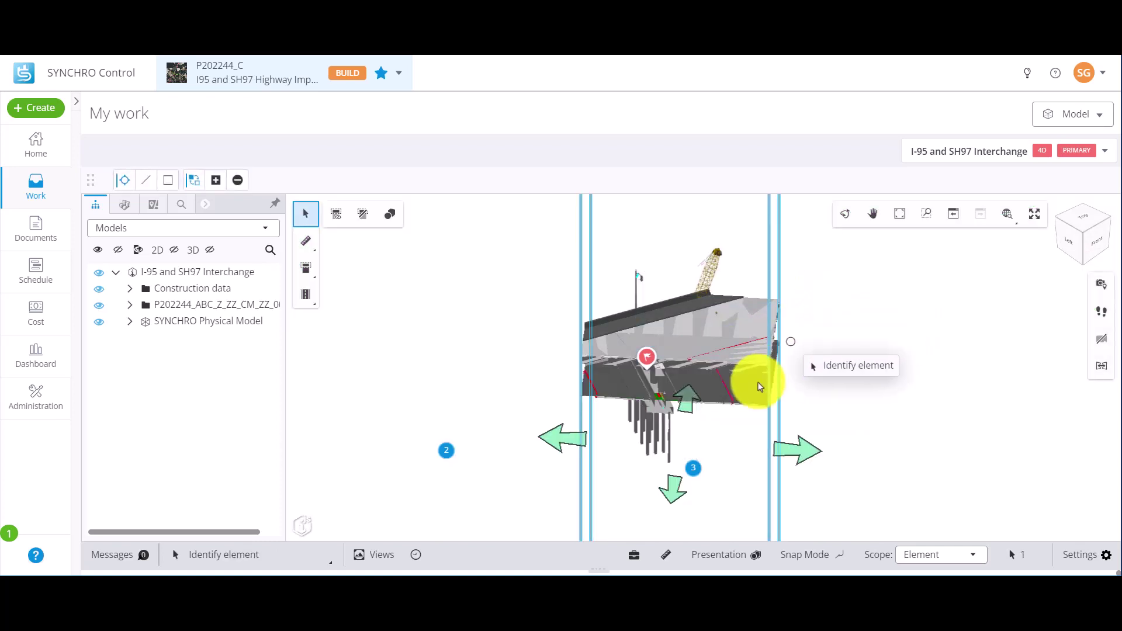
Examine the shape section's full-height clip volume from above and from the side, including the deck, piers and crane.
{"action": "scroll", "coordinate": [798, 351], "scroll_direction": "up", "scroll_amount": 2}
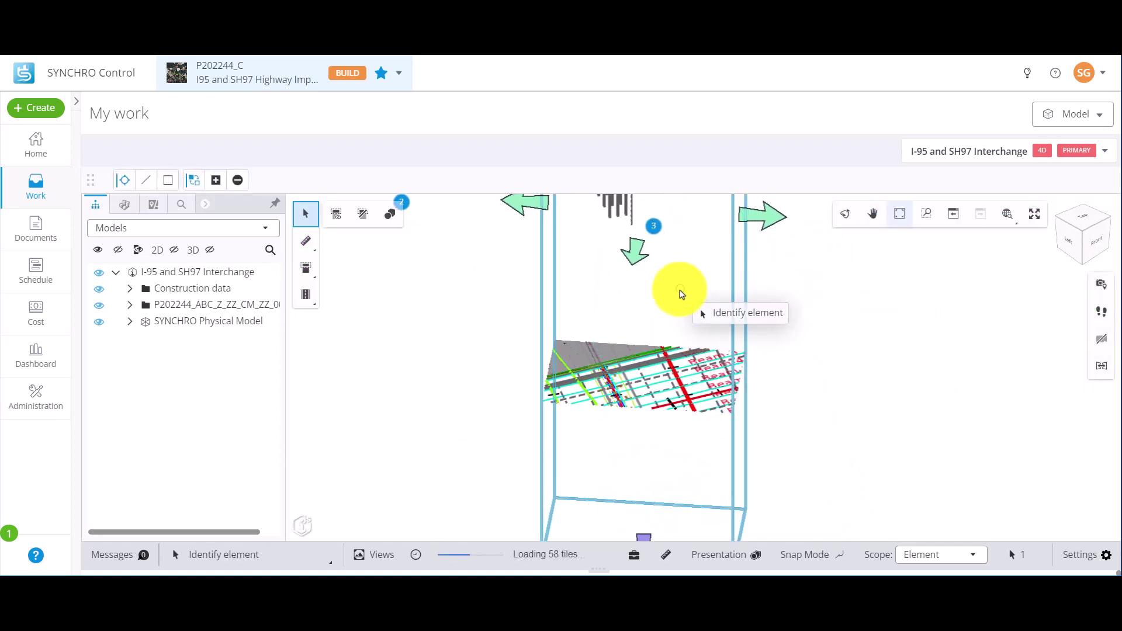
{"action": "scroll", "coordinate": [679, 293], "scroll_direction": "down", "scroll_amount": 2}
{"action": "left_click_drag", "start_coordinate": [673, 407], "coordinate": [673, 270]}
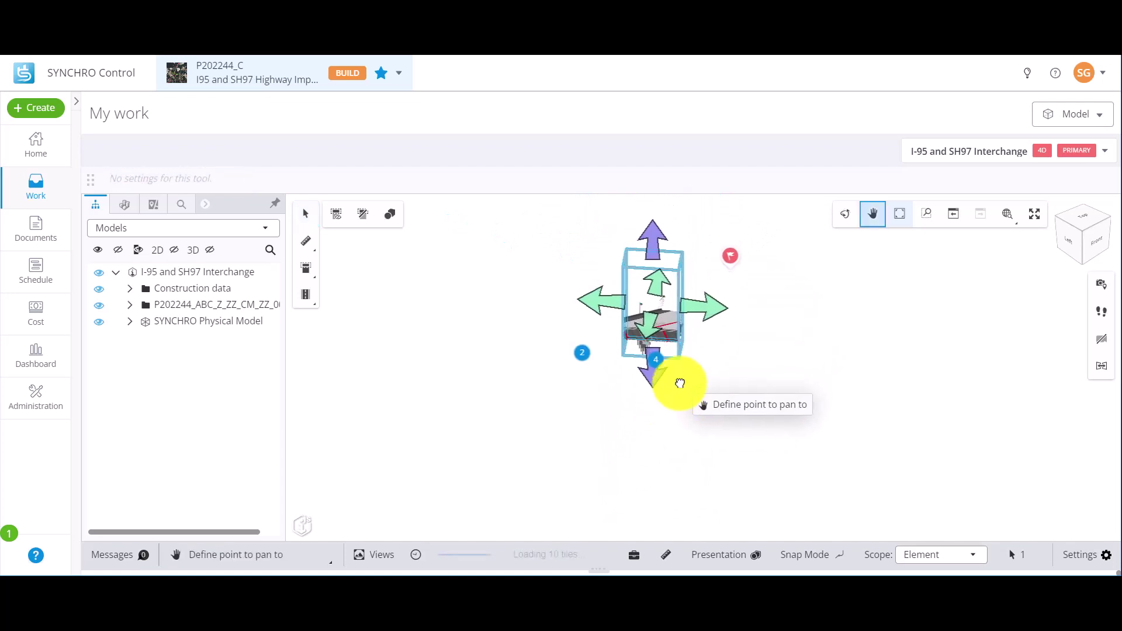
{"action": "left_click_drag", "start_coordinate": [657, 371], "coordinate": [531, 352]}
{"action": "middle_click_drag", "start_coordinate": [531, 351], "coordinate": [446, 351], "text": "shift"}
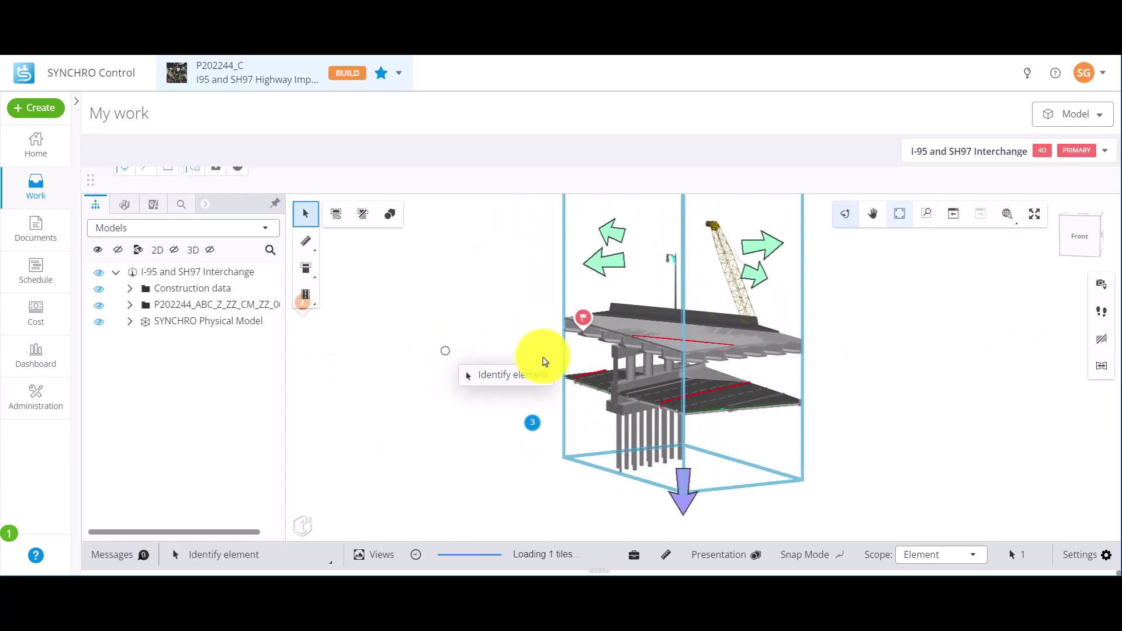
{"action": "middle_click_drag", "start_coordinate": [643, 367], "coordinate": [633, 432]}
{"action": "scroll", "coordinate": [632, 431], "scroll_direction": "down", "scroll_amount": 3}
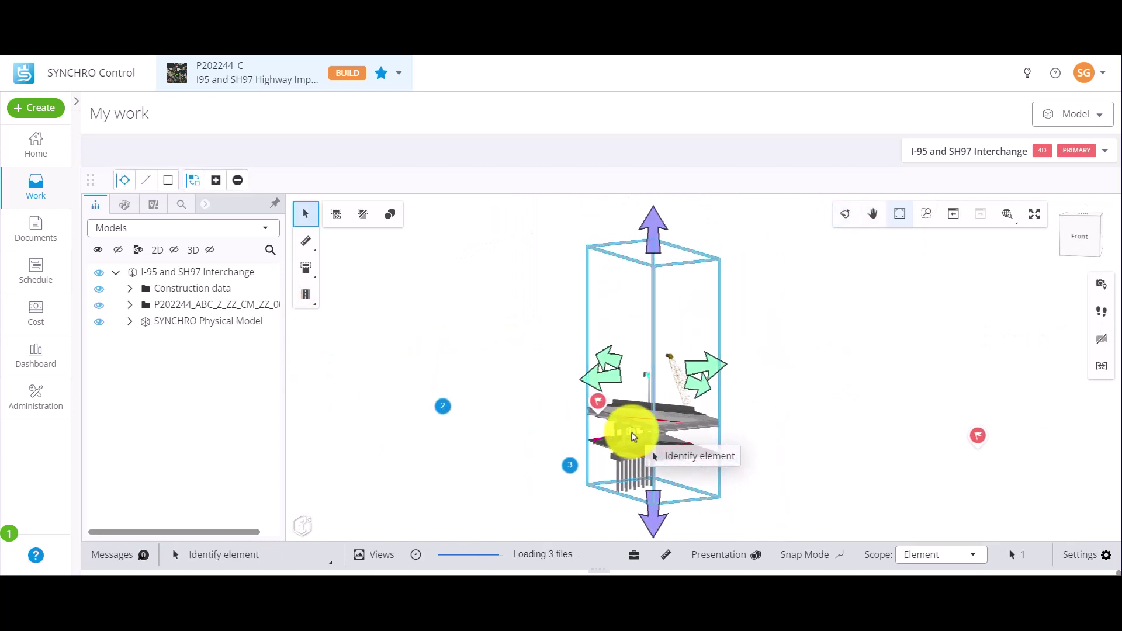